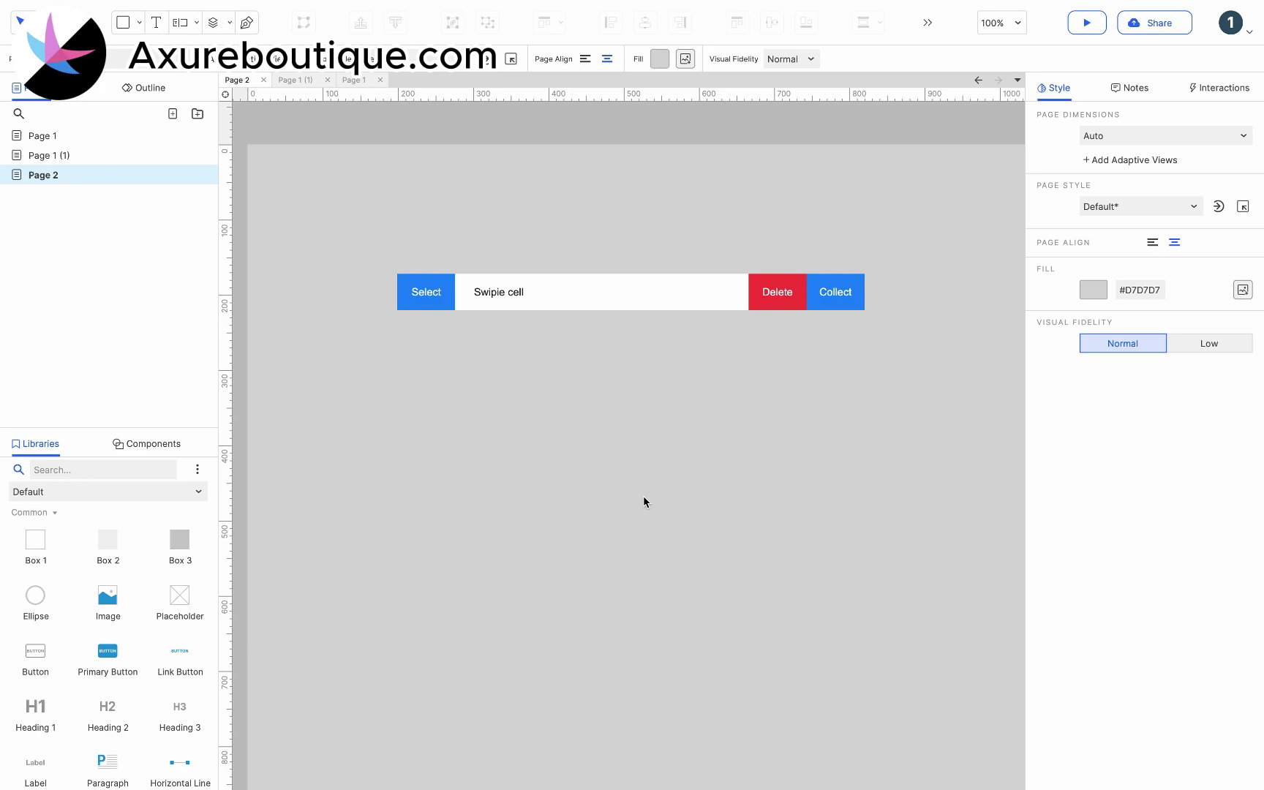
Step: Size Page 2 to iPhone 13 (390 × 844) and turn the four row widgets into a dynamic panel
click(1129, 137)
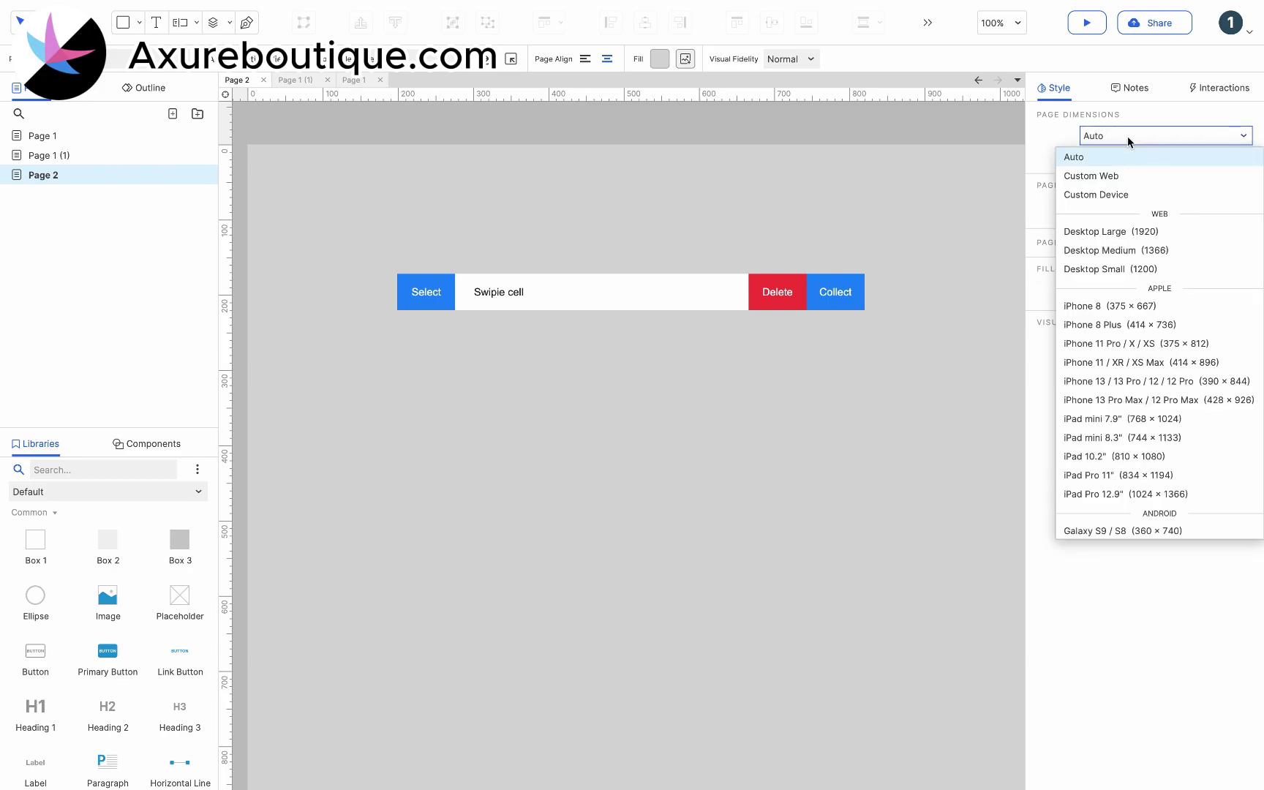
click(1151, 385)
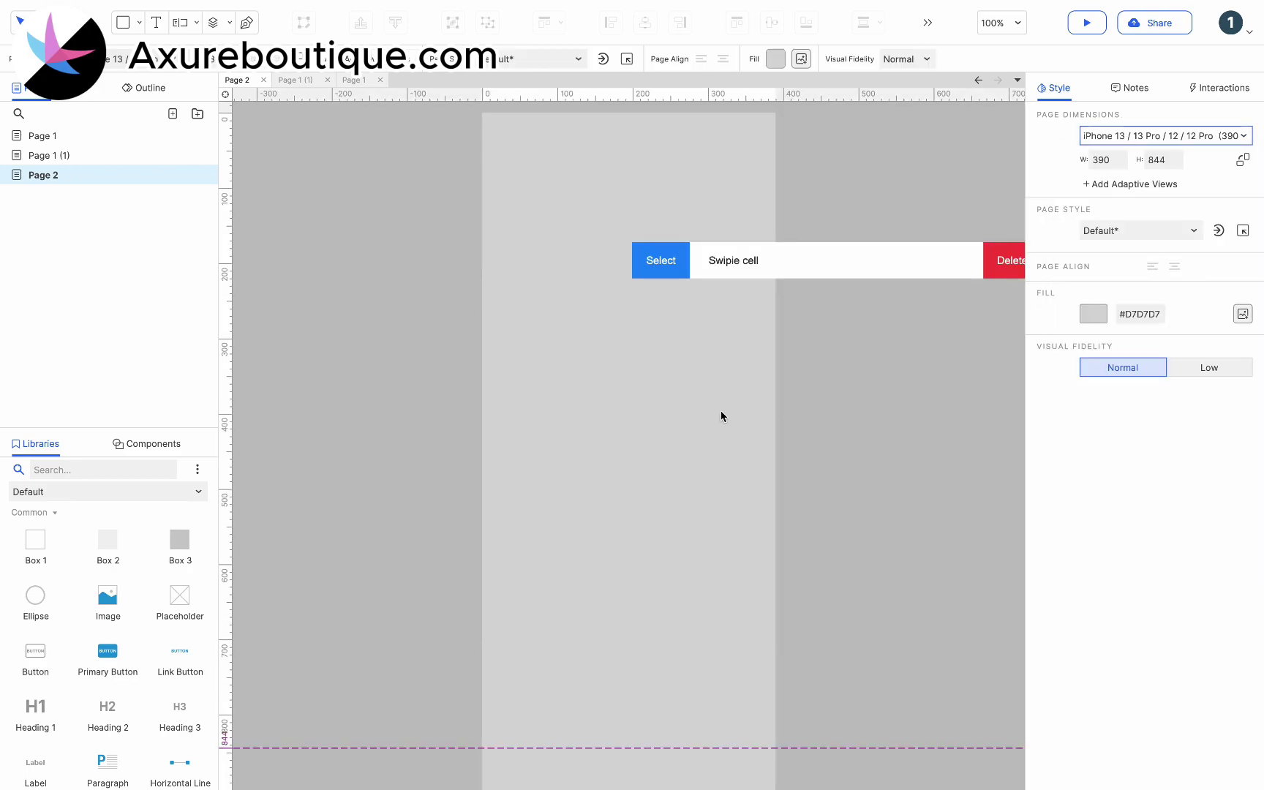
drag(941, 424, 439, 307)
right_click(513, 338)
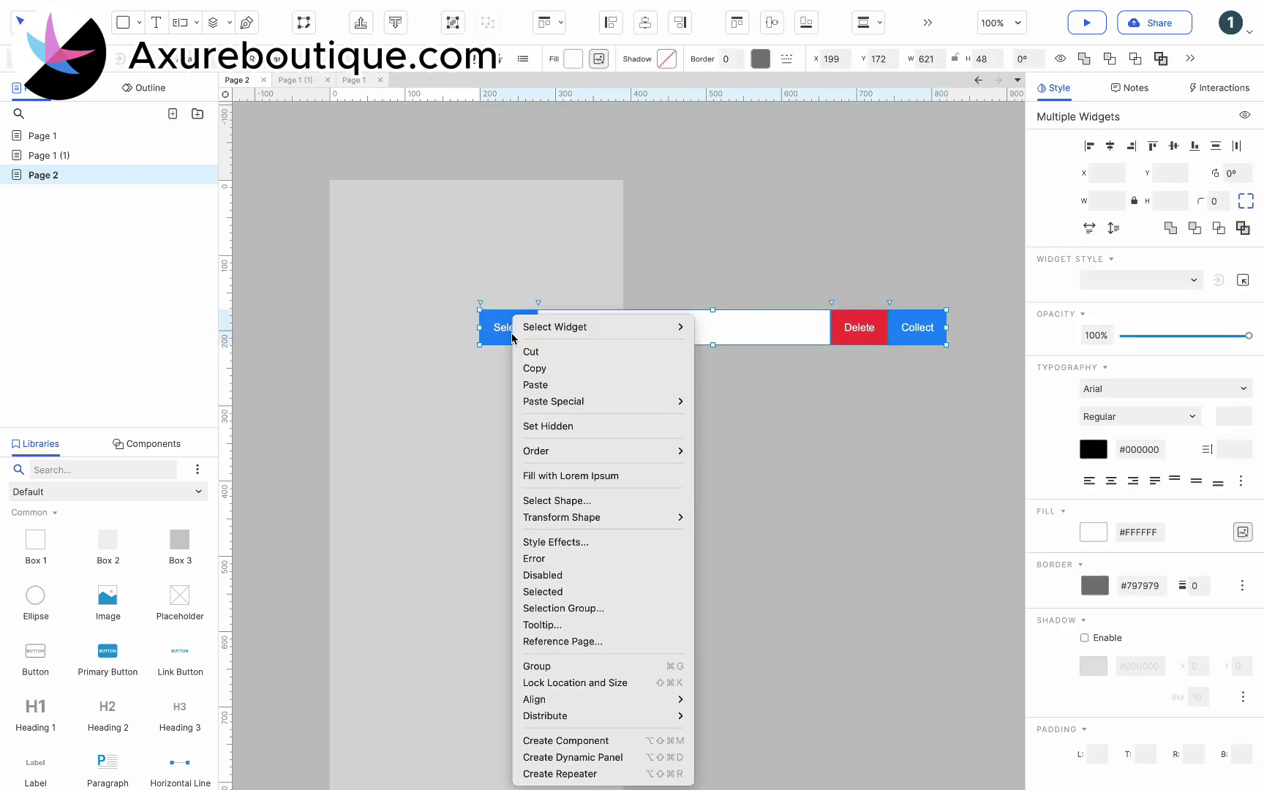
click(587, 758)
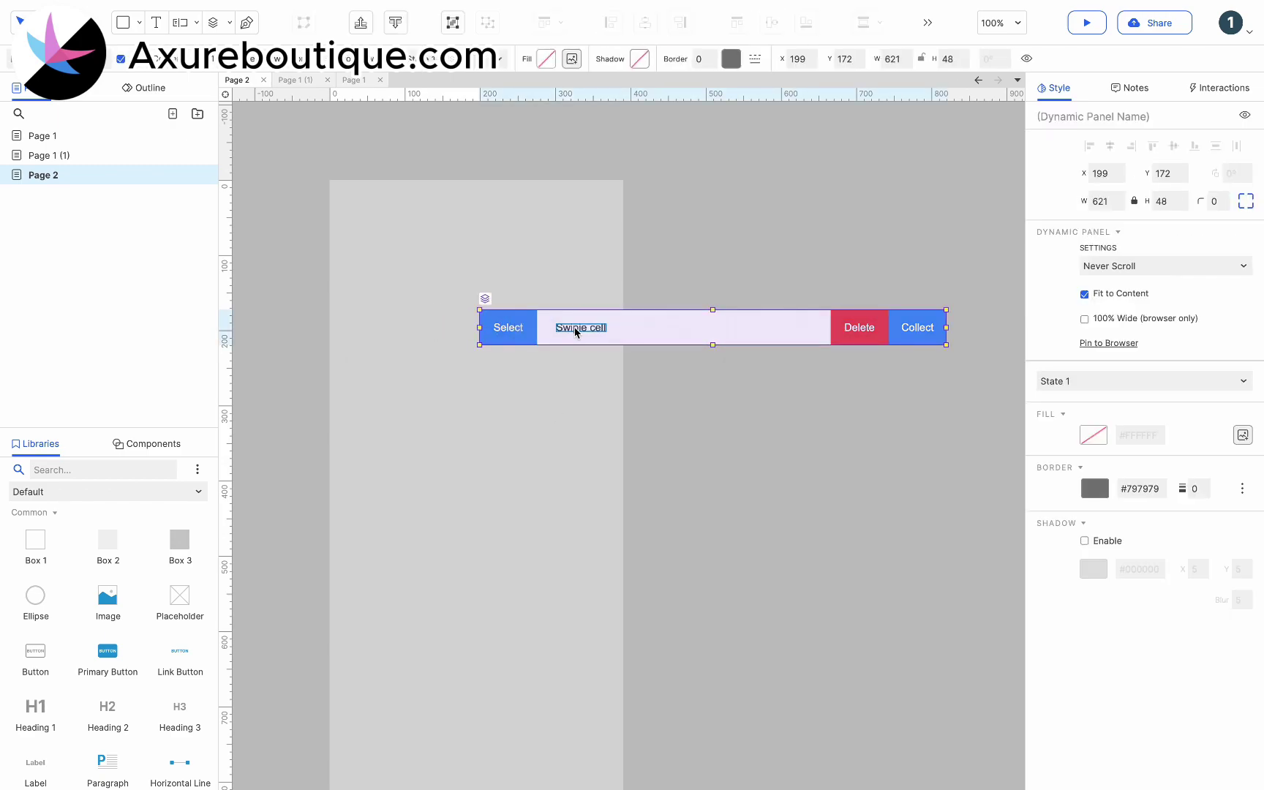
Step: Wrap that panel in an outer 390-wide dynamic panel and shift the inner row left
drag(656, 327, 507, 375)
right_click(510, 374)
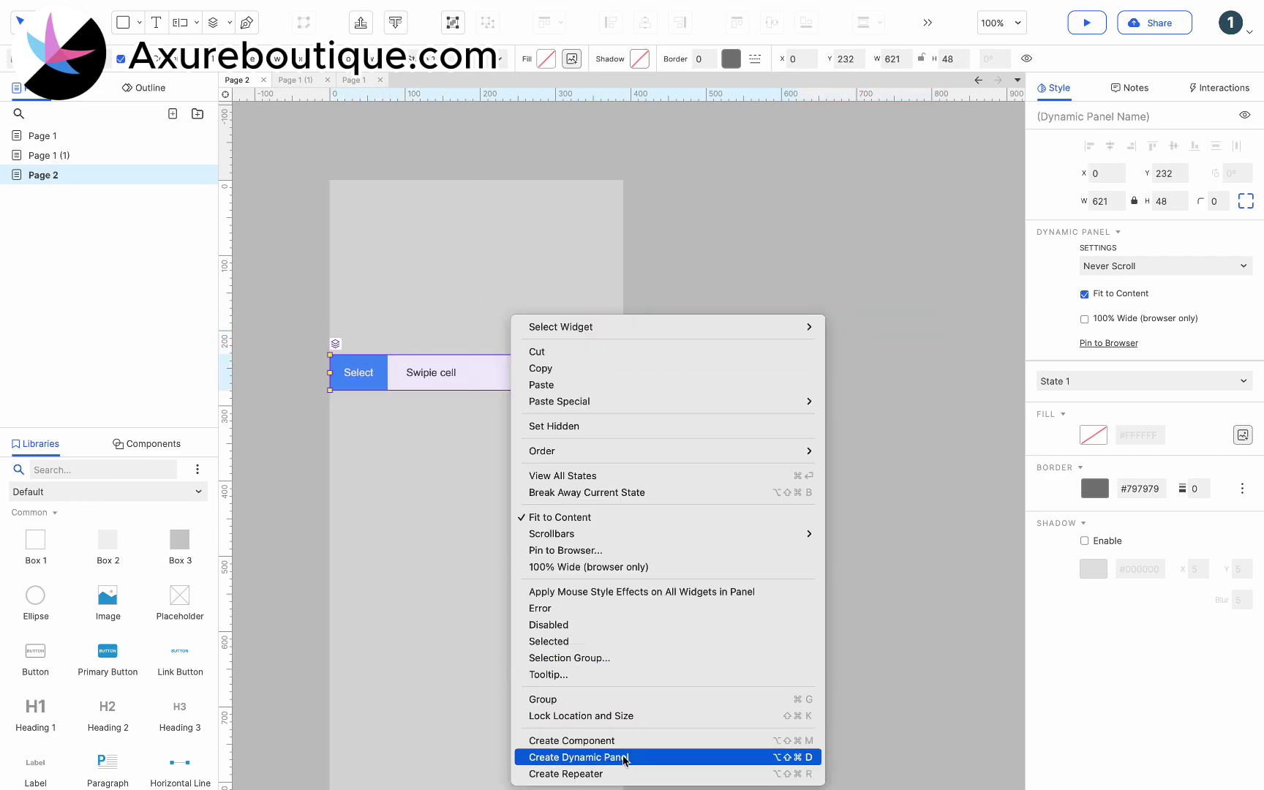
click(625, 764)
drag(797, 372, 622, 373)
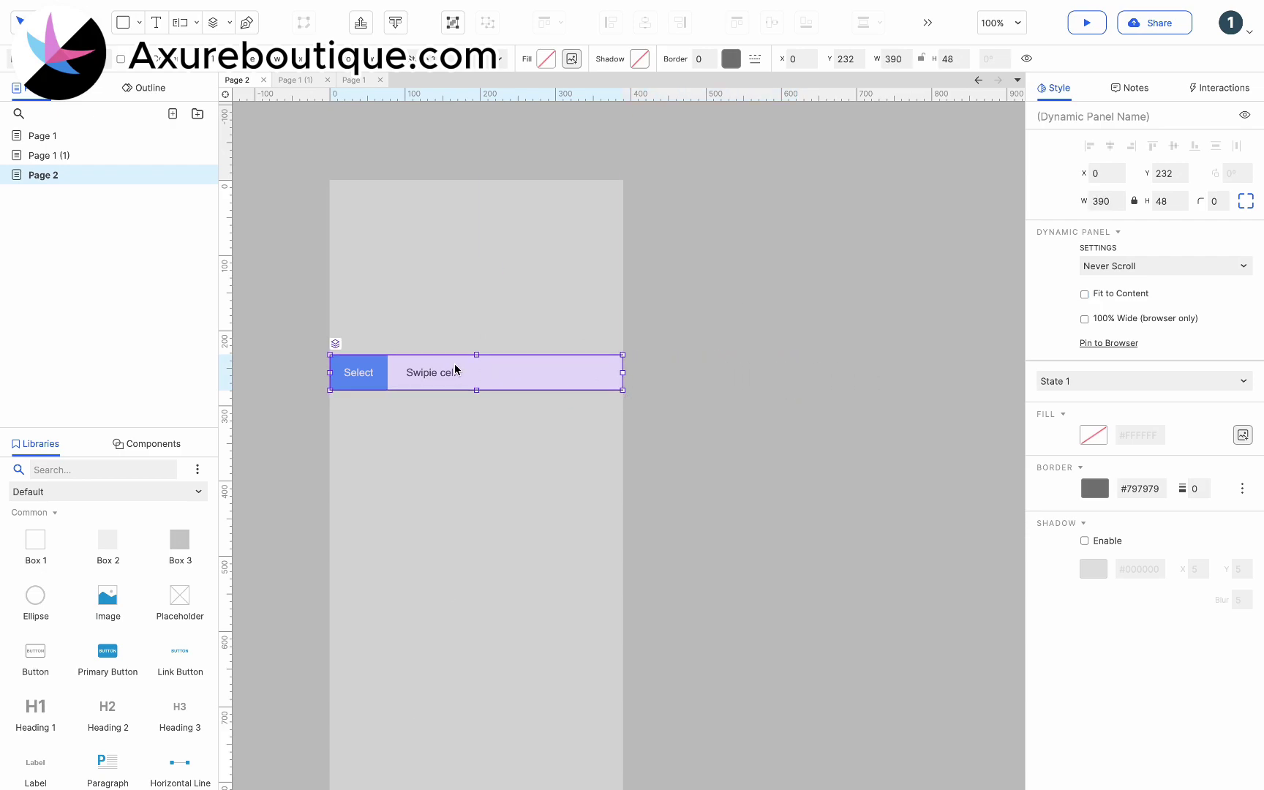
double_click(455, 370)
drag(523, 370, 472, 370)
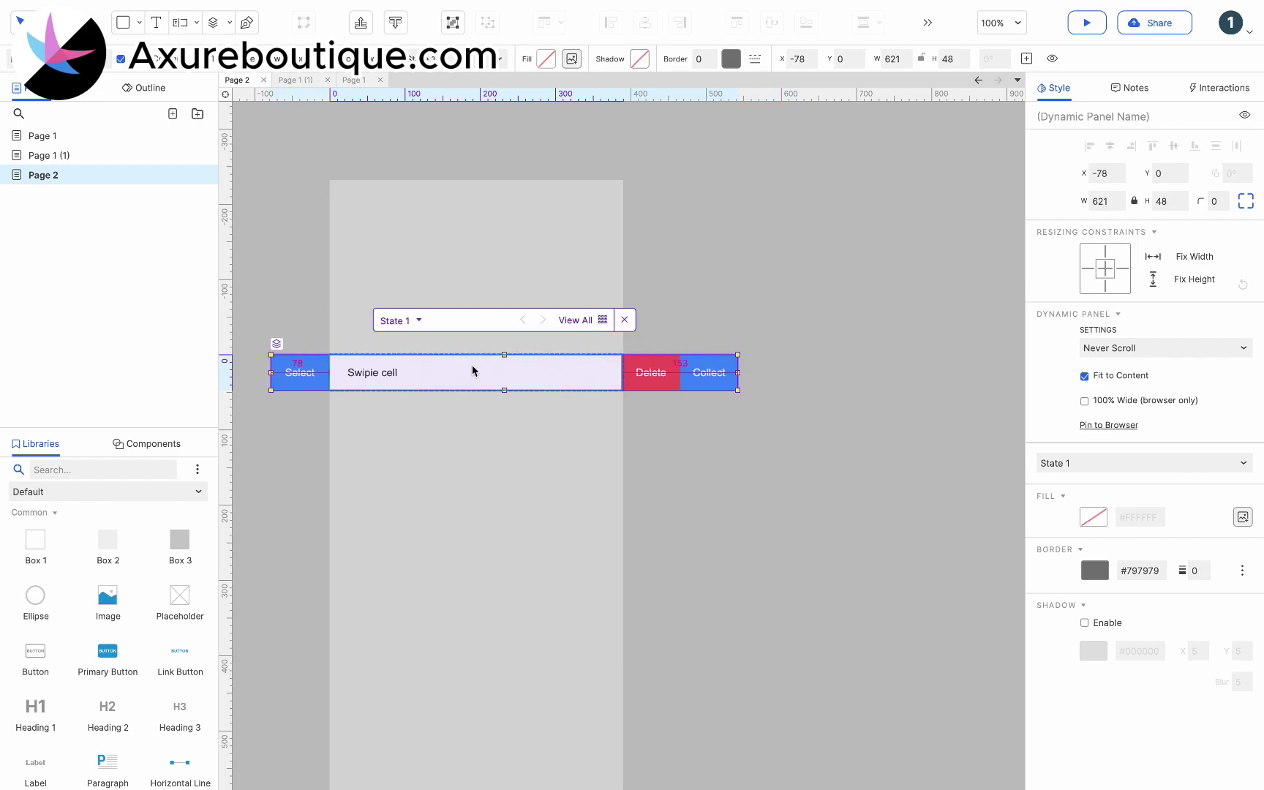
Step: Place the inner swipe row at X -77 so Select peeks past the left page edge
click(482, 419)
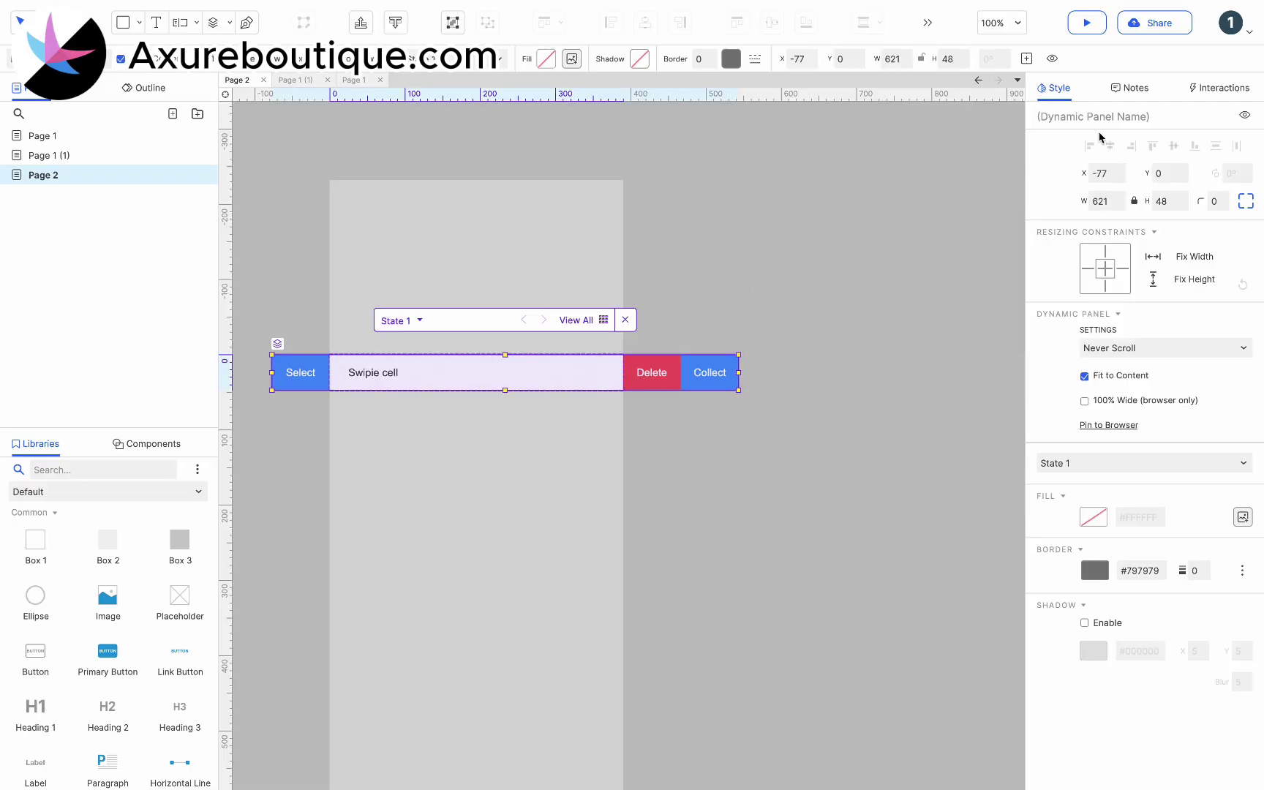
Step: Add a Swiped Left interaction with a Case 1 to the swipe panel
click(1220, 88)
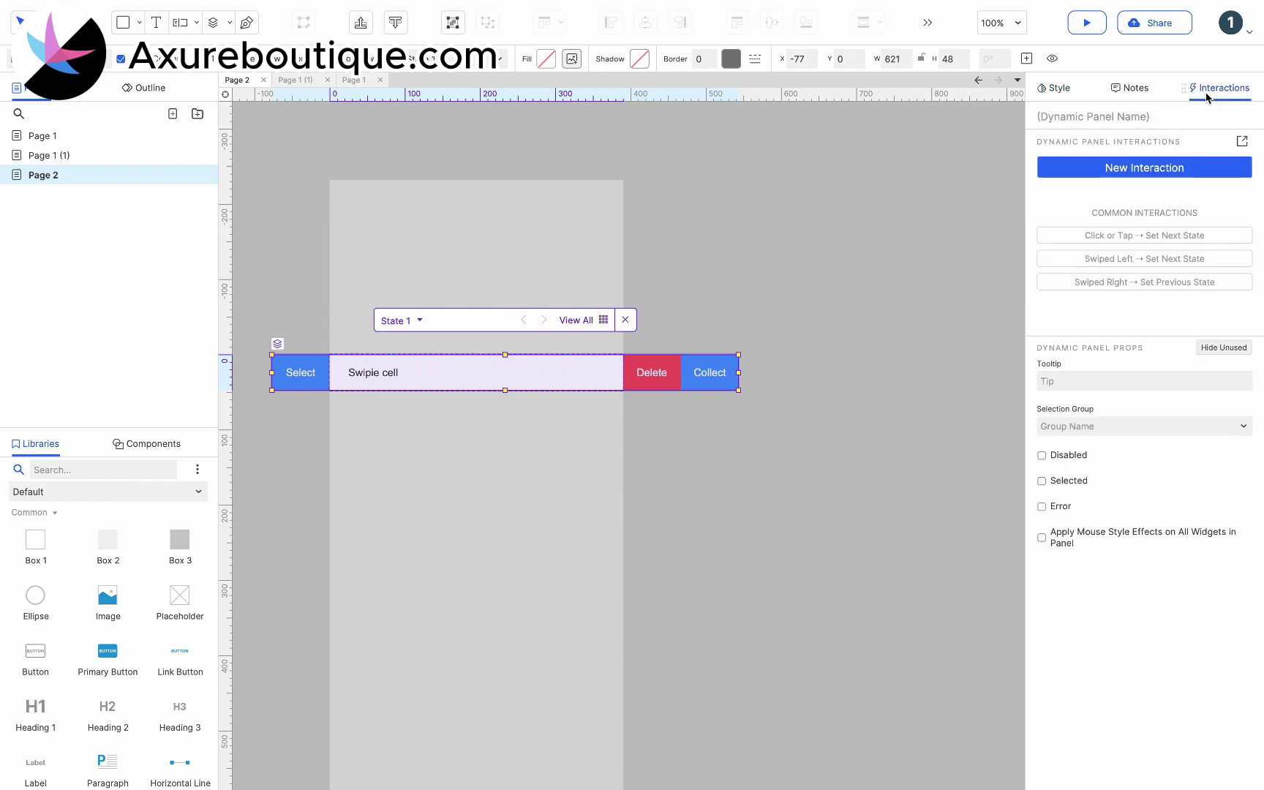
click(1147, 166)
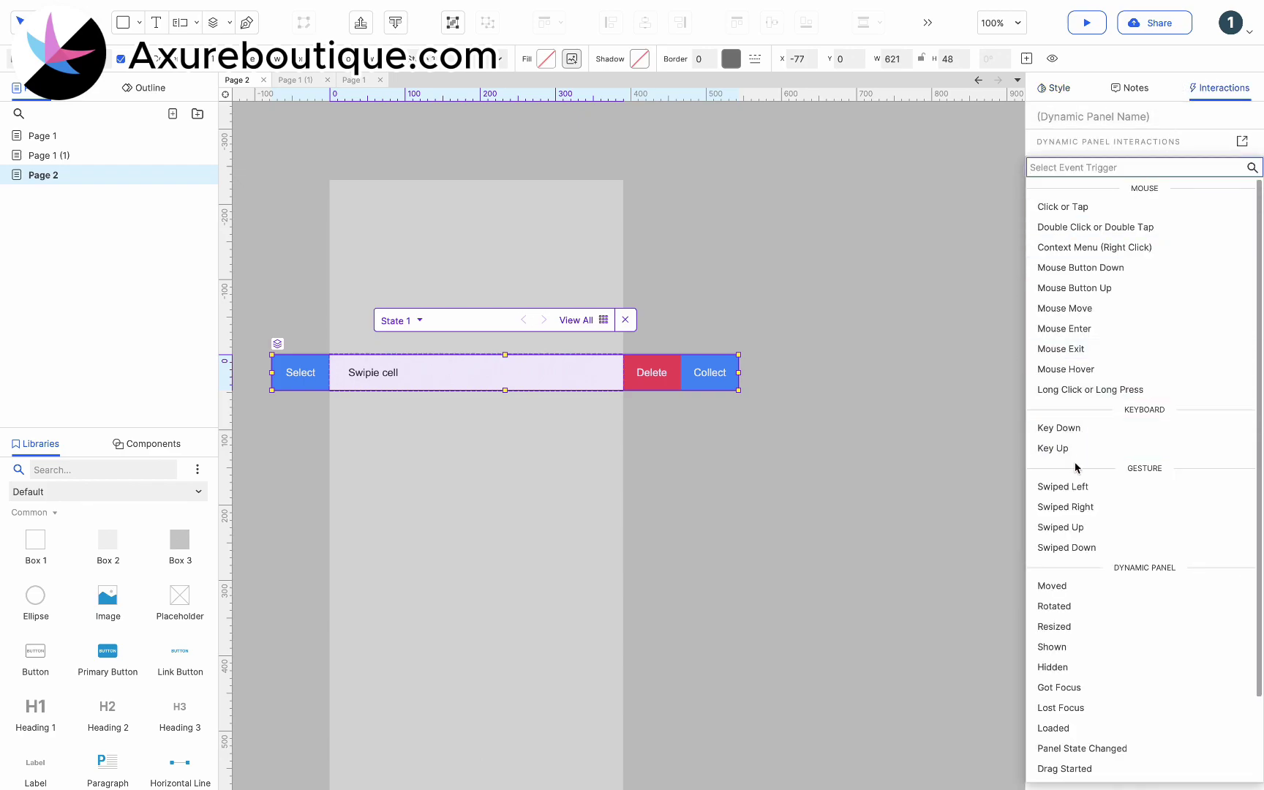
click(1068, 487)
click(1175, 157)
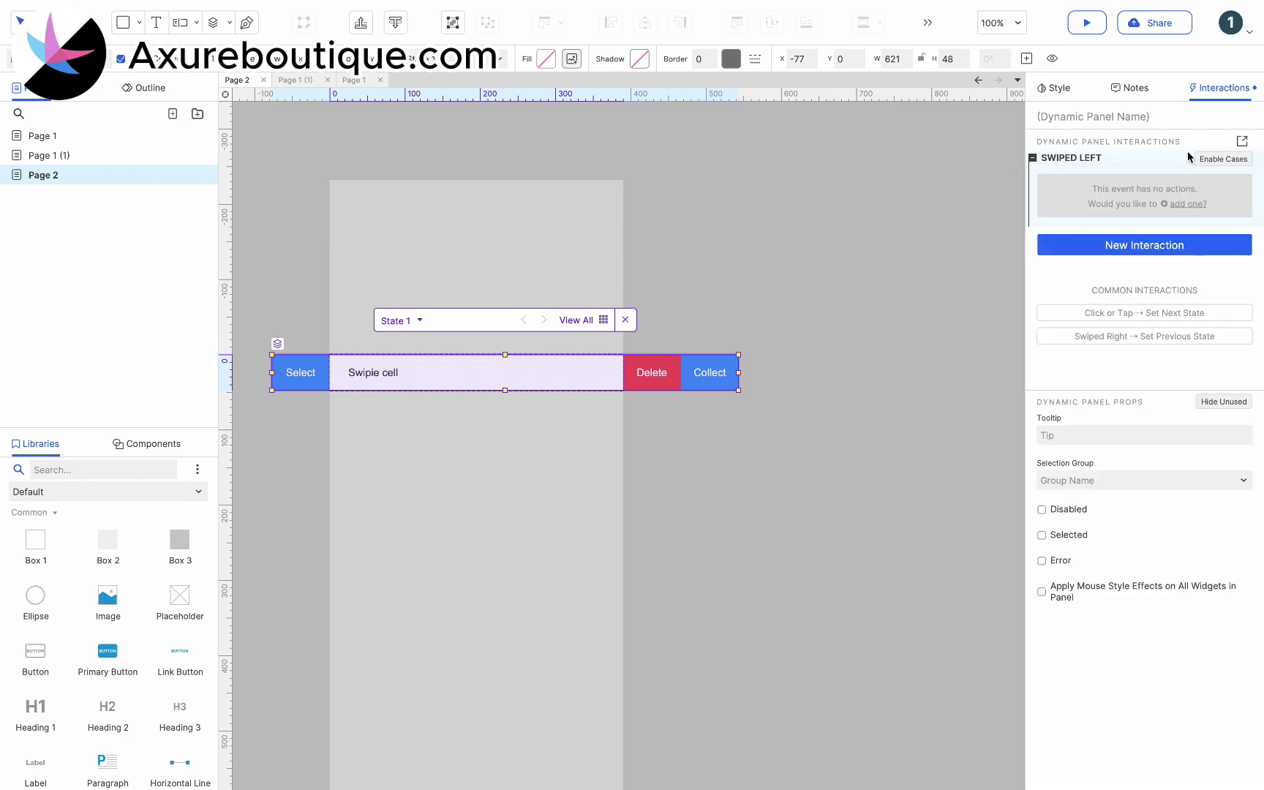
click(1229, 158)
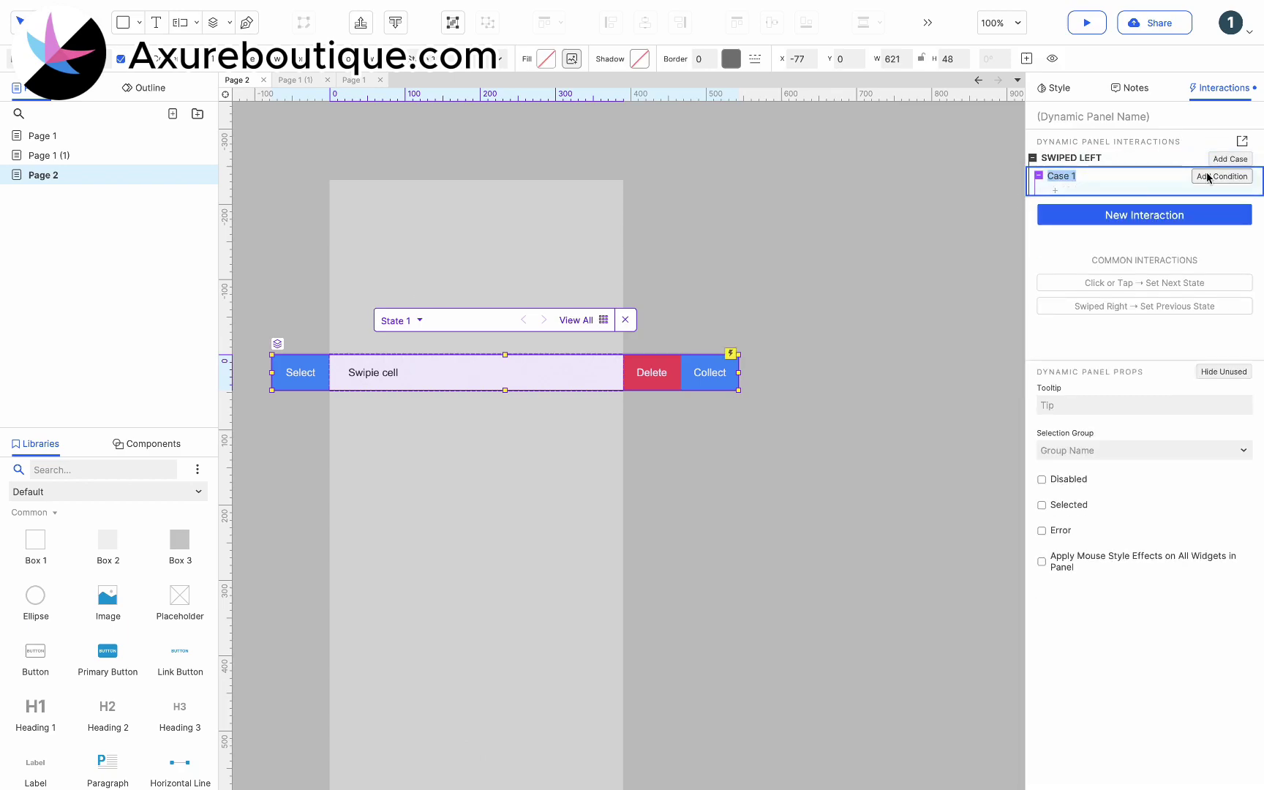
click(1220, 177)
Step: Start a Case 1 condition that compares the text value [[This.x]]
click(378, 326)
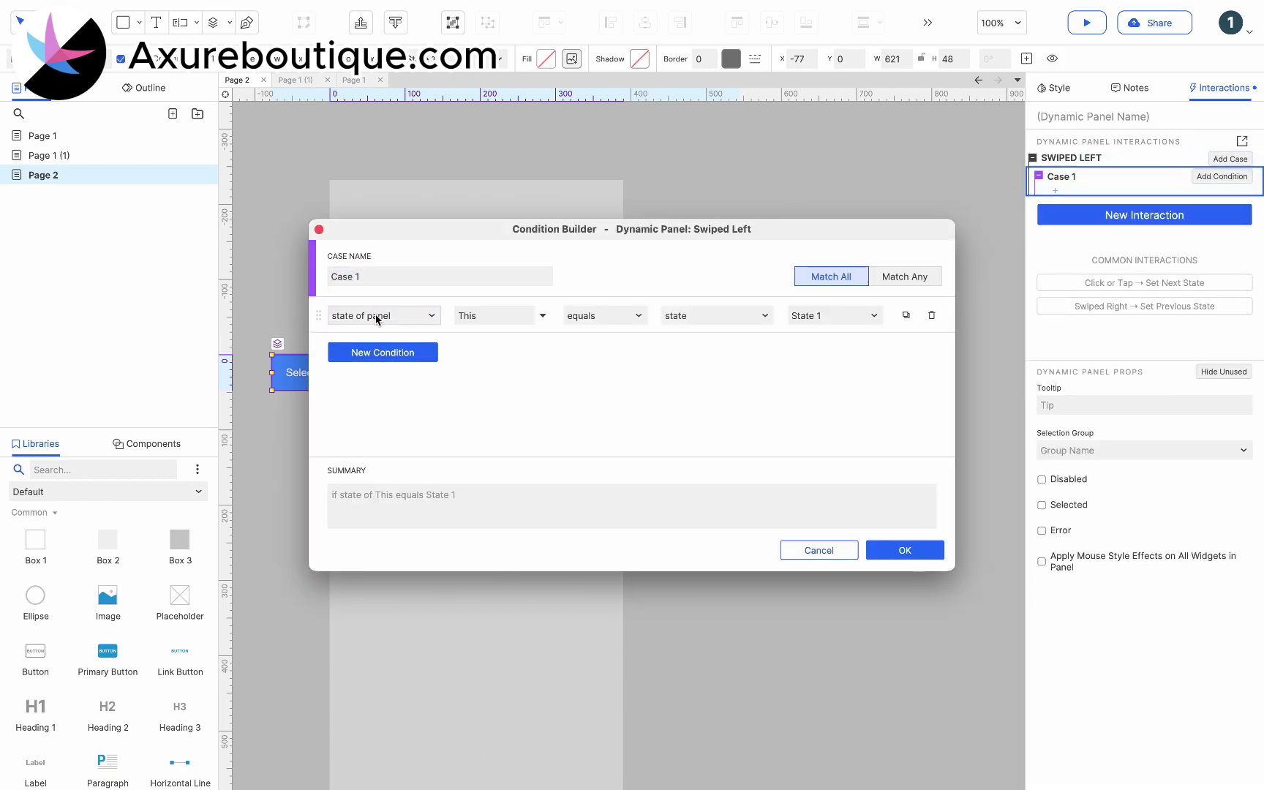
click(376, 317)
click(376, 329)
click(542, 315)
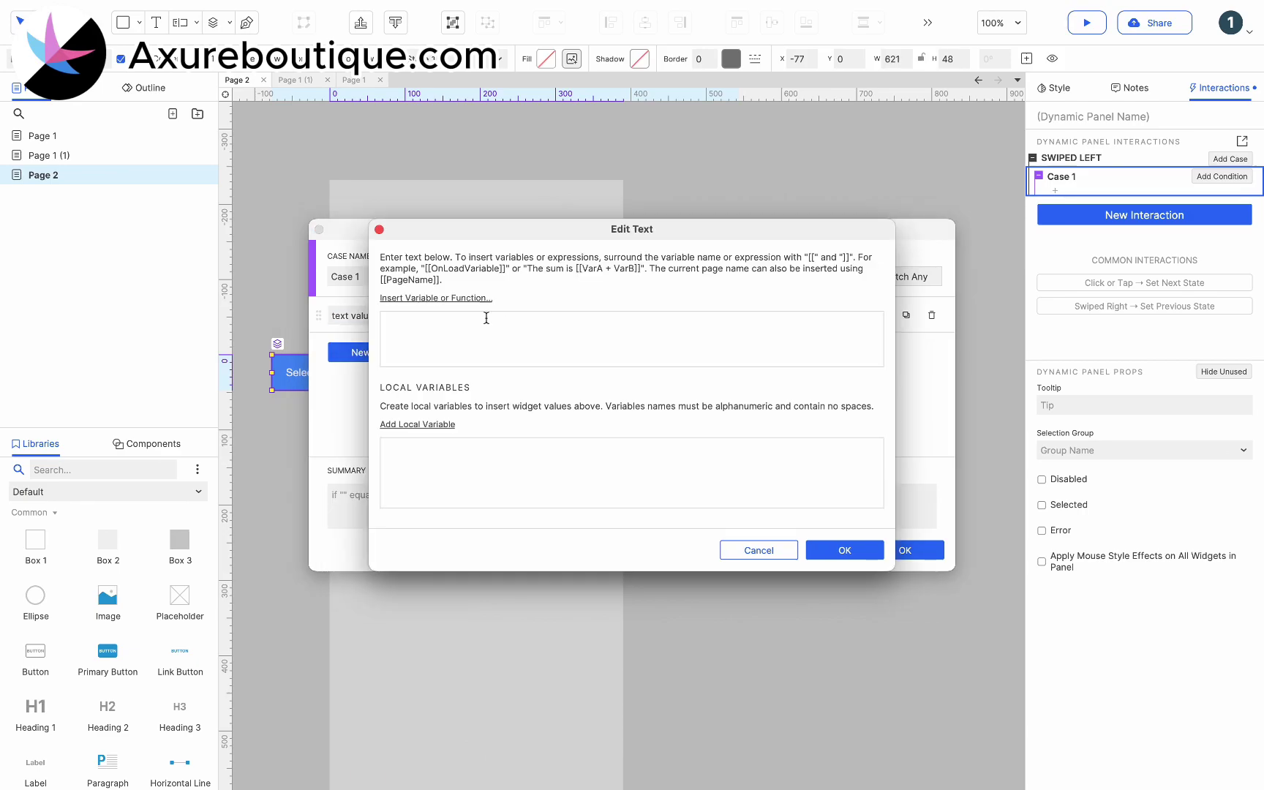
click(432, 298)
text(x)
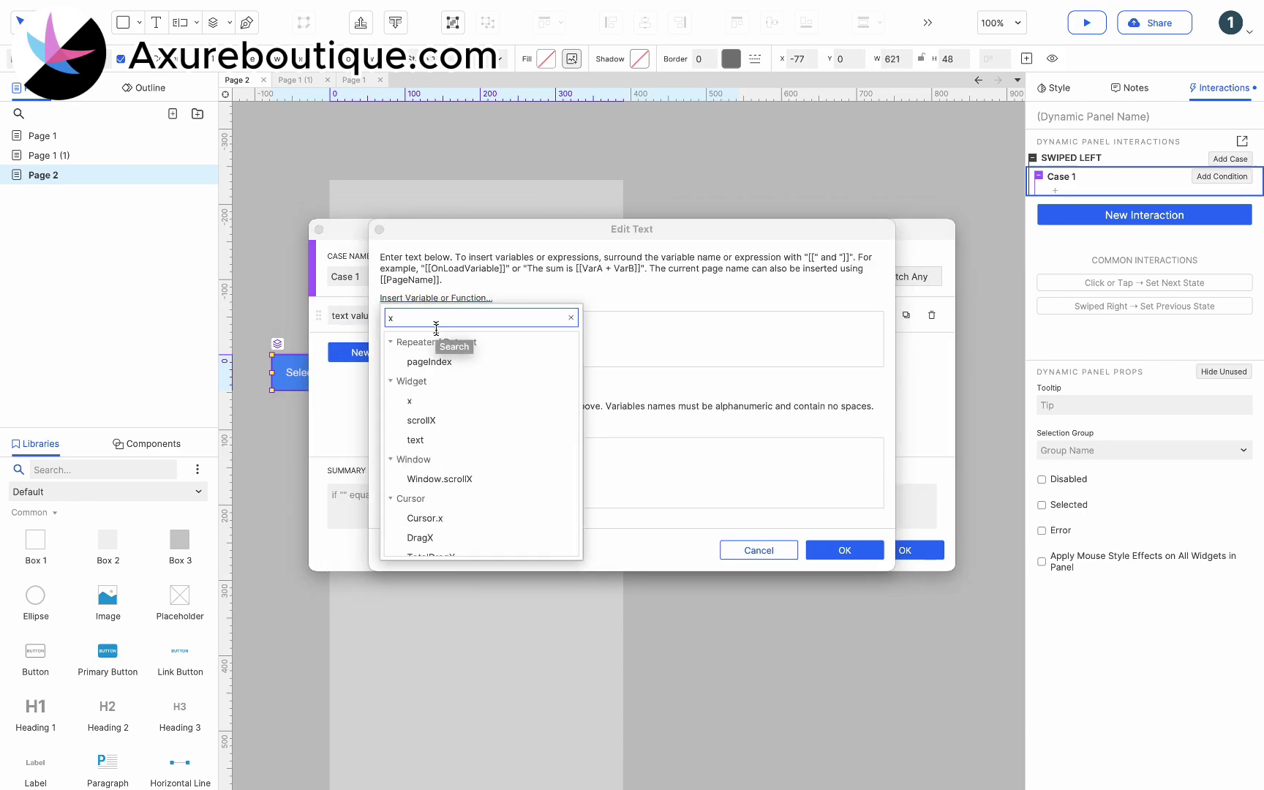
click(432, 401)
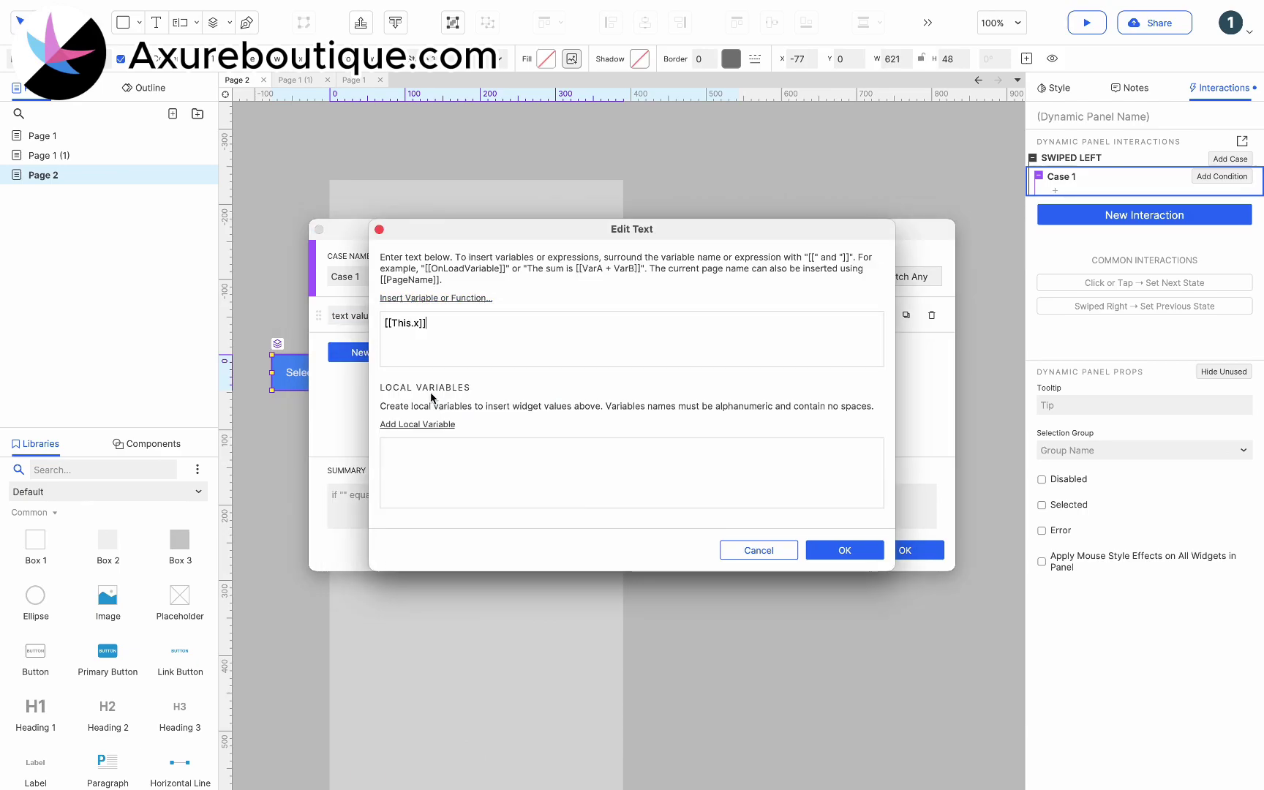
click(852, 552)
Step: Complete the condition as [[This.x]] equals -77 and confirm it
click(591, 317)
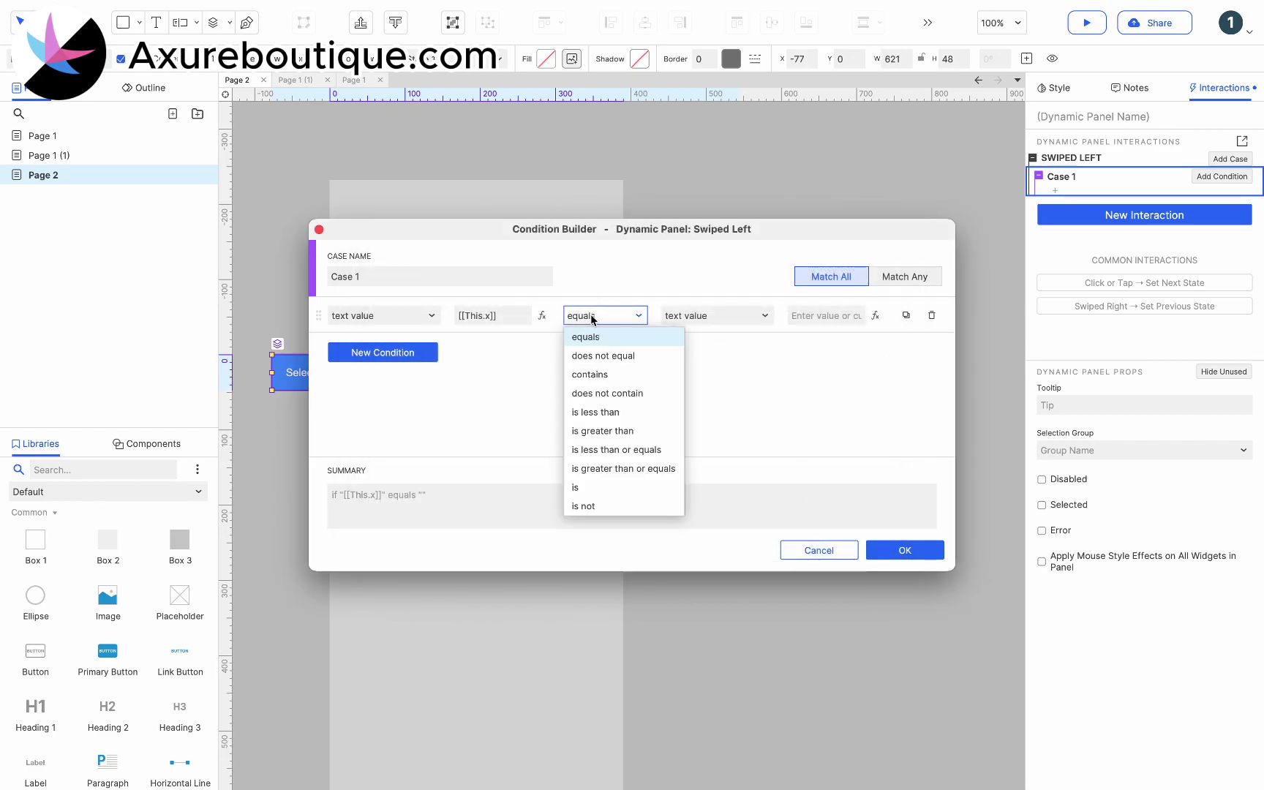
click(591, 317)
drag(715, 231, 715, 386)
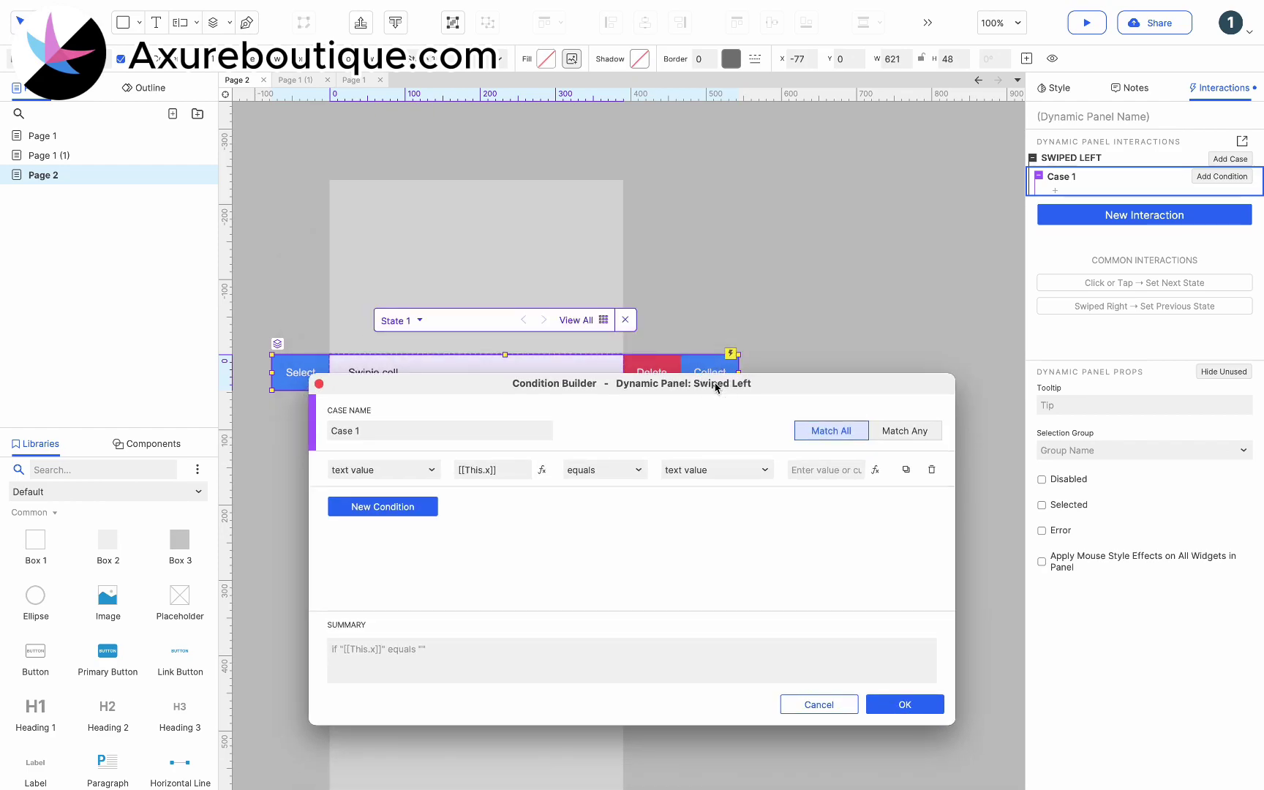
click(845, 468)
text(-77)
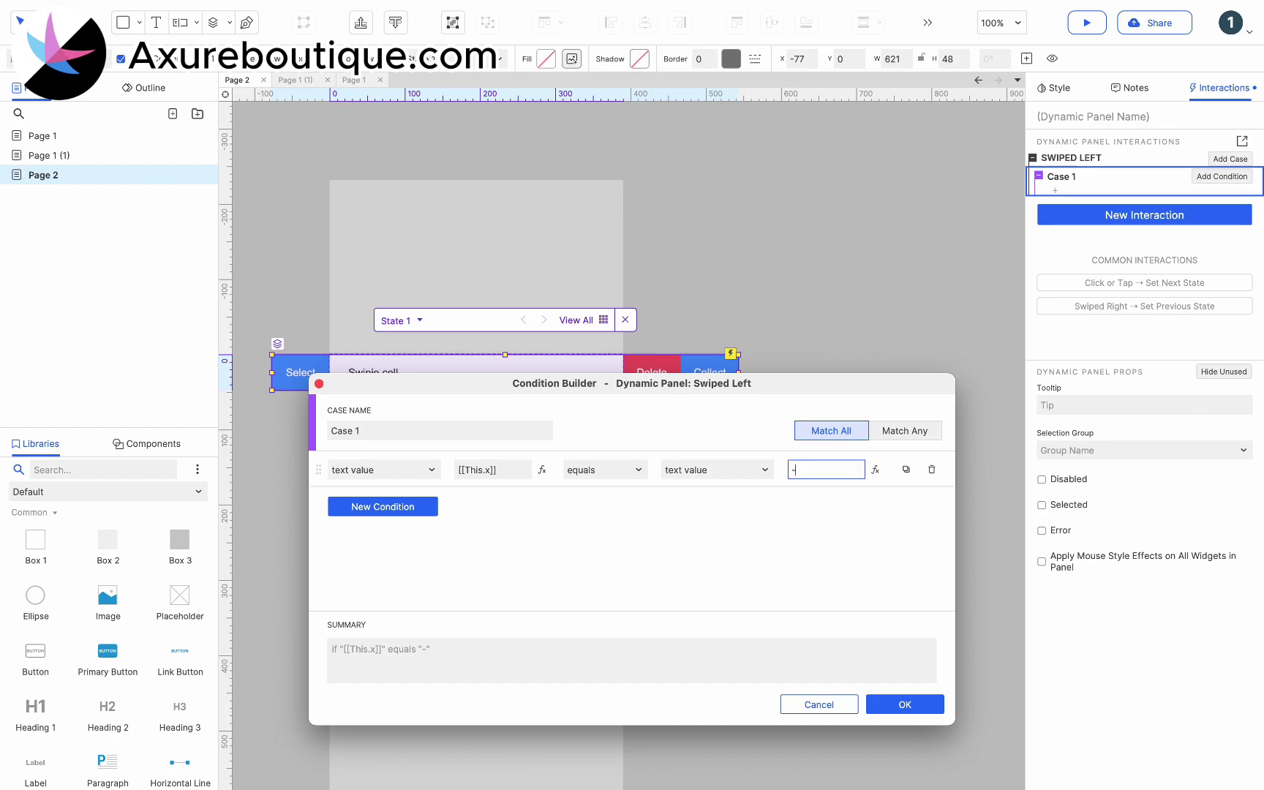
click(928, 707)
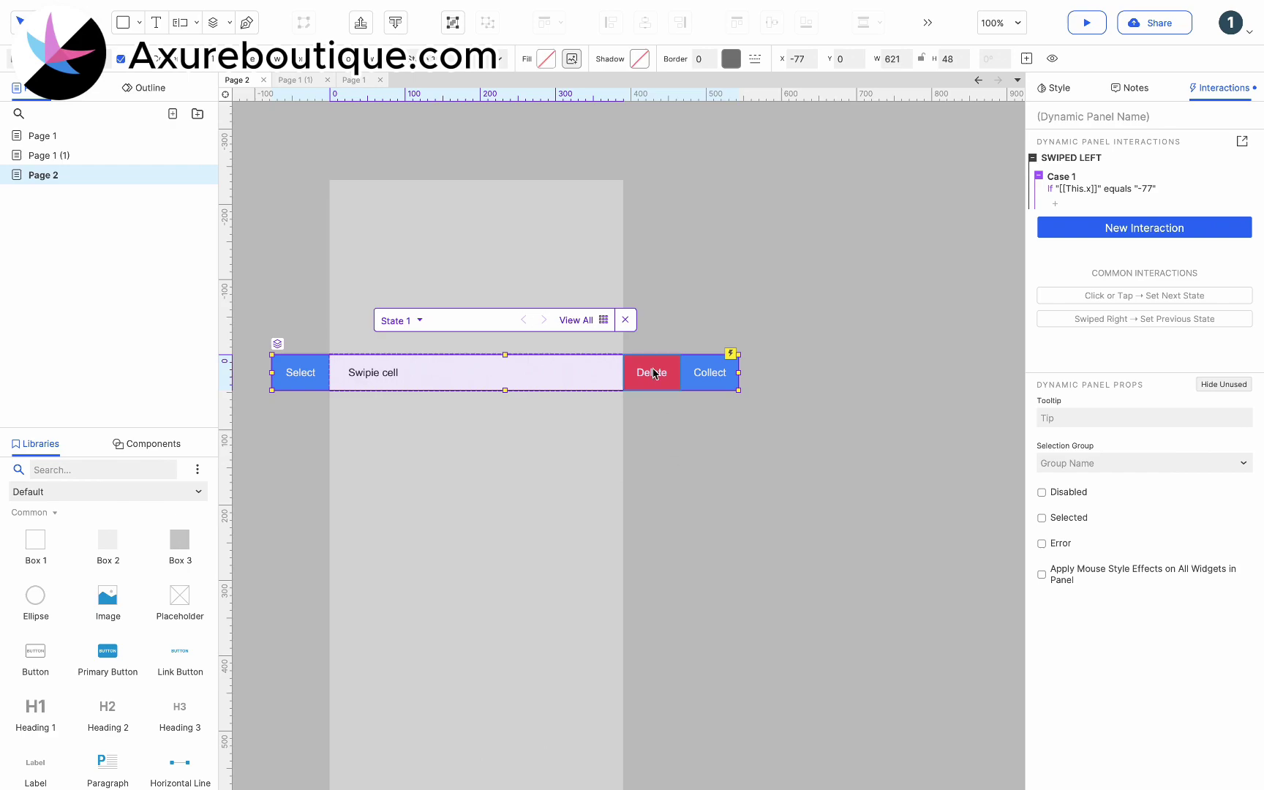
Step: Give Case 1 a Move action that moves This widget to (-231, 0)
click(1063, 205)
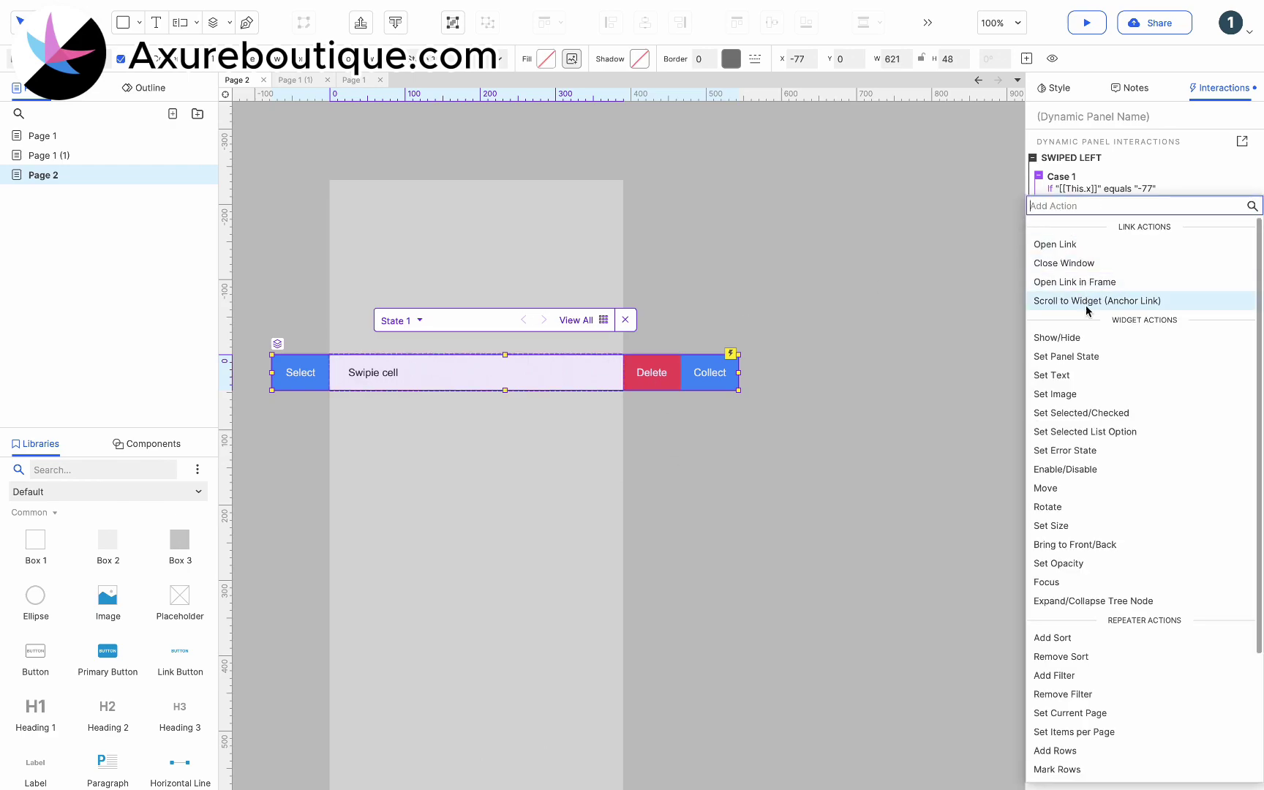
click(1061, 488)
click(1070, 287)
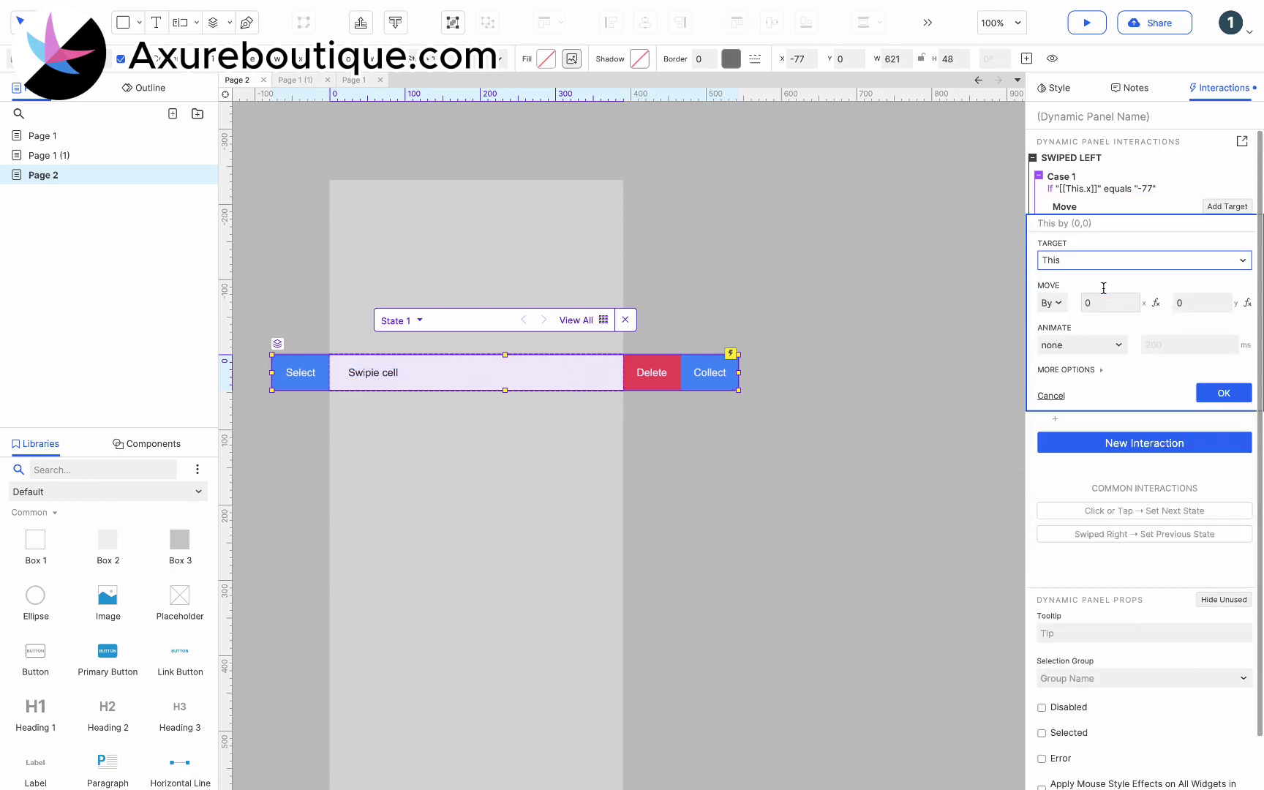
click(1052, 303)
click(1051, 324)
click(1099, 302)
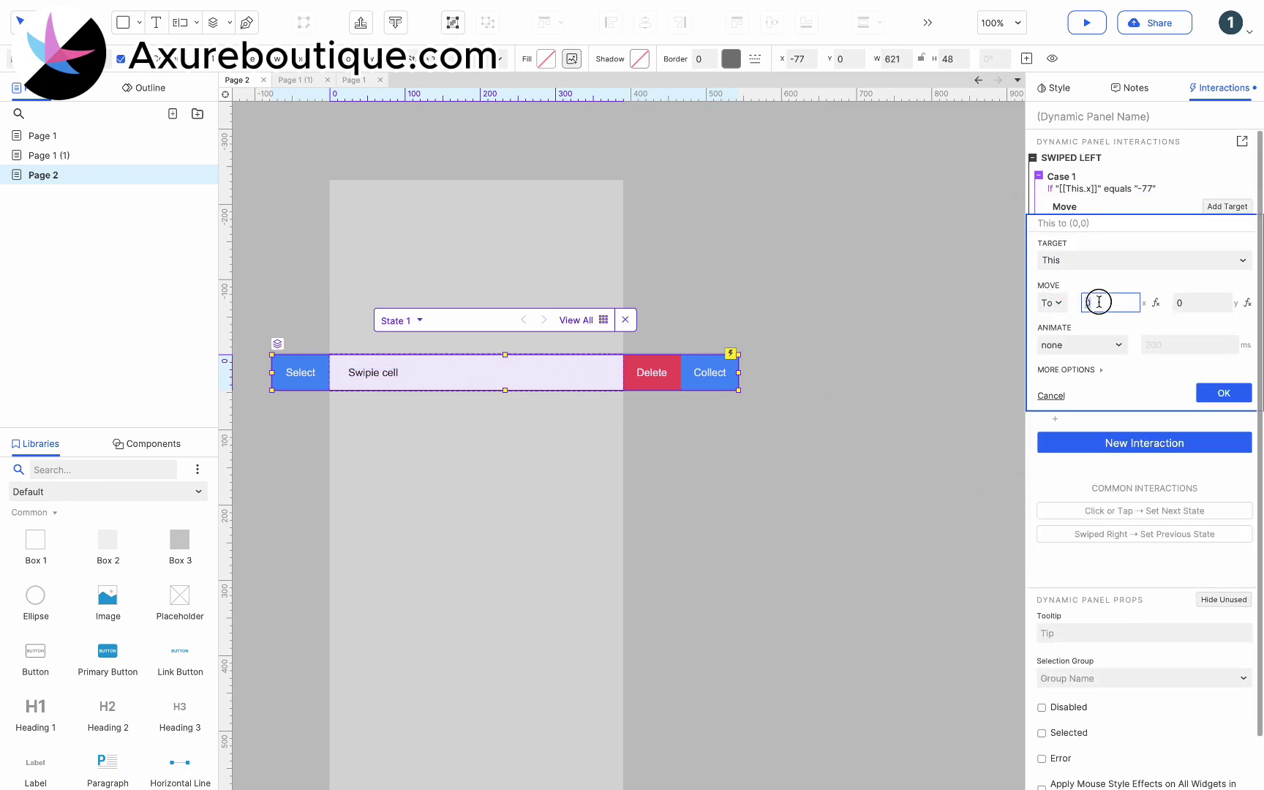
text(-231)
click(1222, 390)
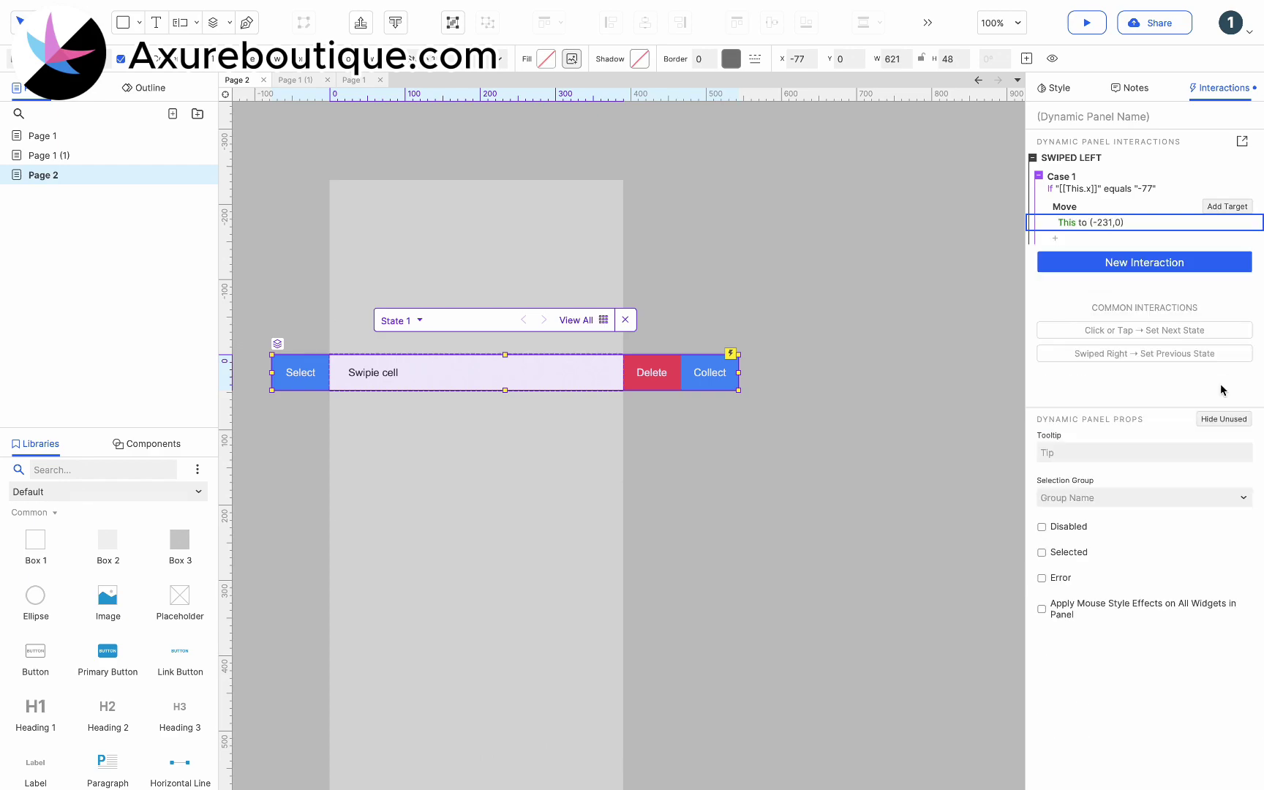
Step: Duplicate Case 1 as an Else If case whose condition checks [[This.x]] equals 0
click(1065, 178)
key(ctrl+c)
key(ctrl+v)
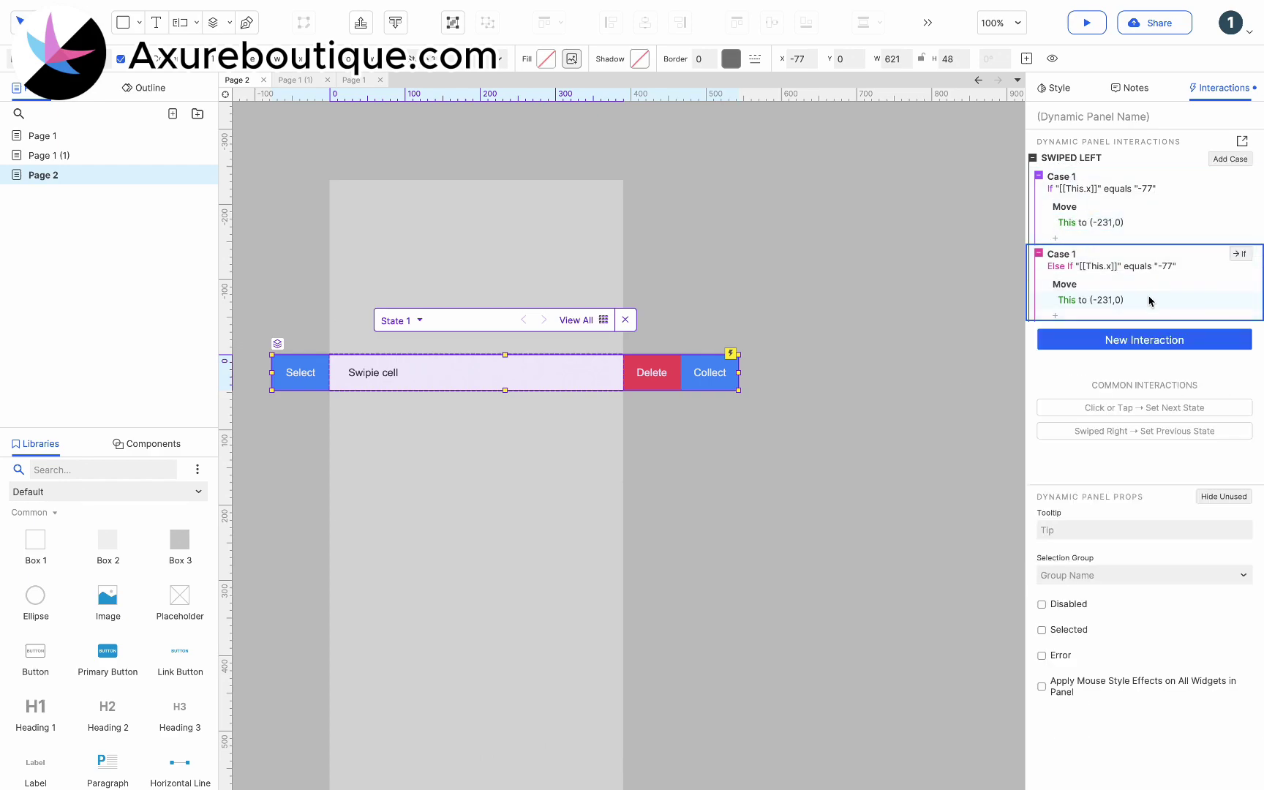
click(1145, 273)
click(821, 319)
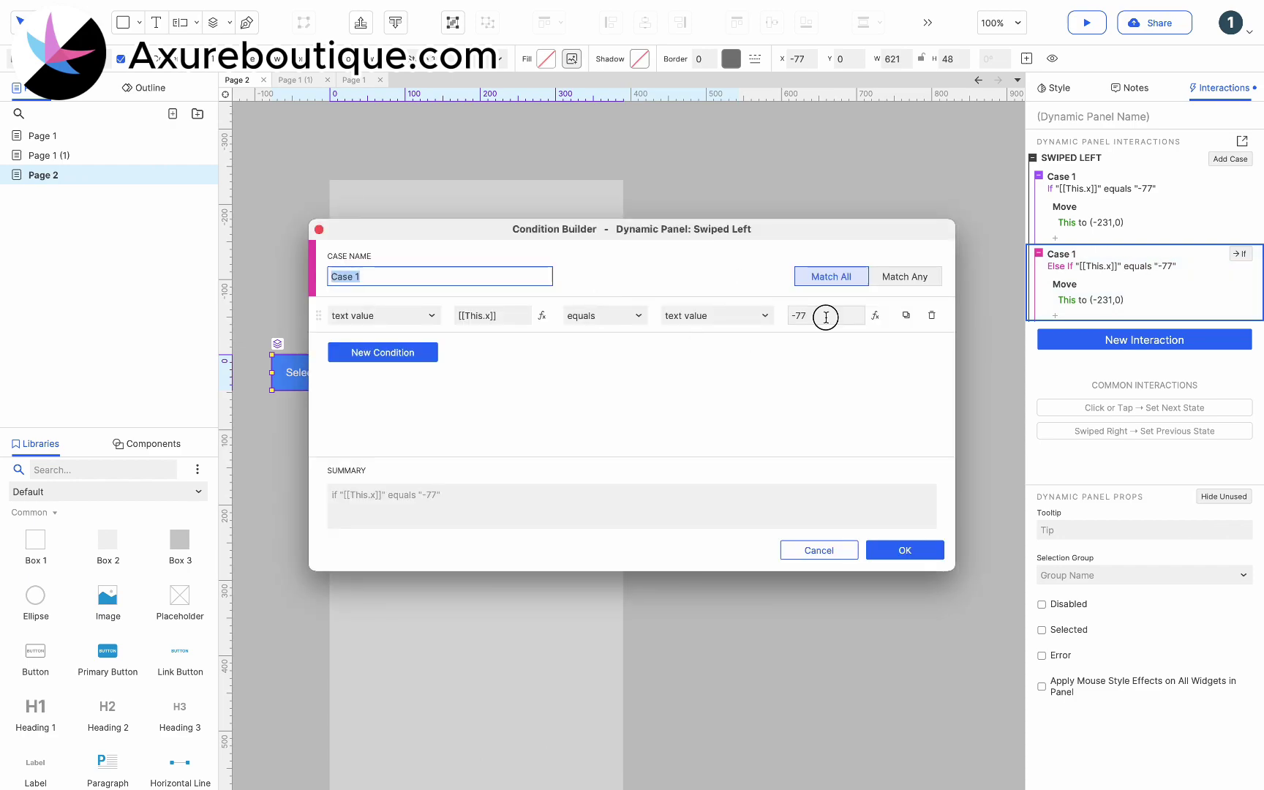
key(BackSpace)
key(BackSpace)
key(BackSpace)
text(0)
click(909, 555)
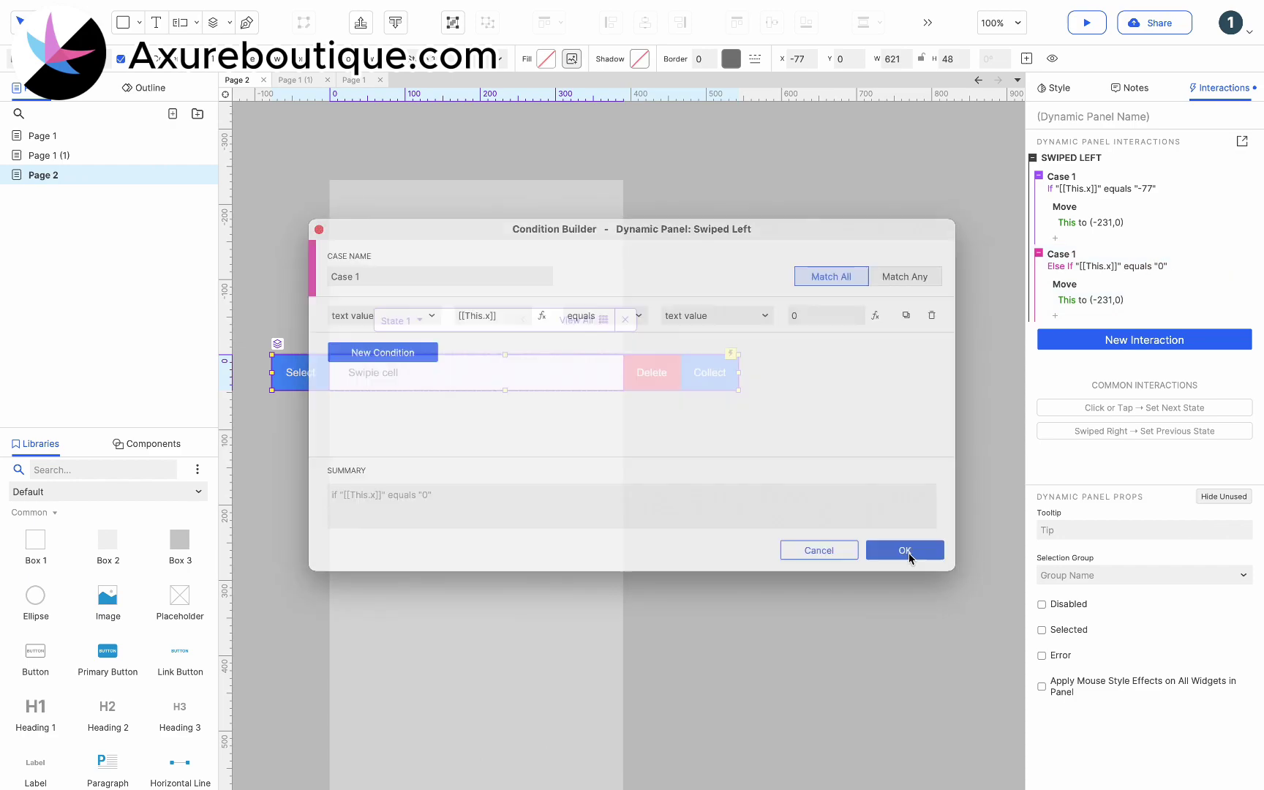
Step: Change the Else If case's move target to (-77, 0)
click(1090, 300)
click(1095, 378)
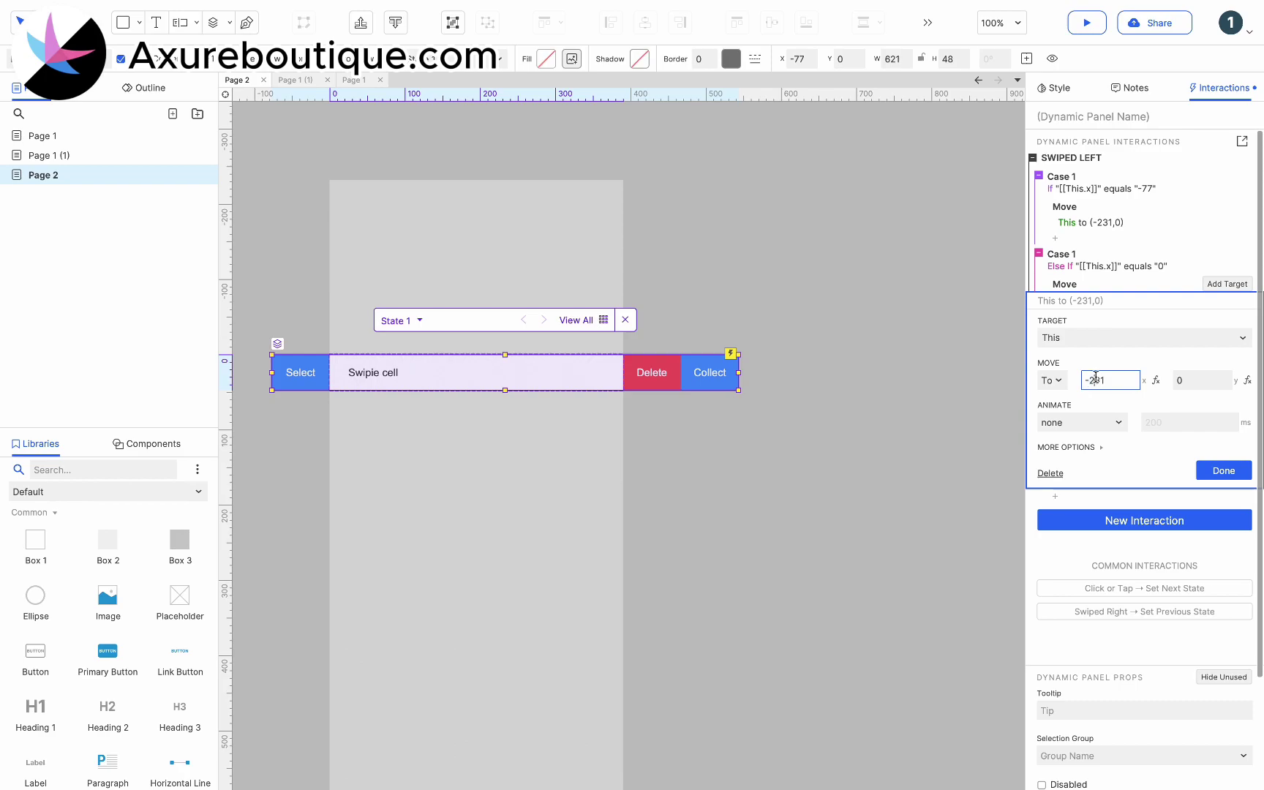
double_click(1096, 378)
text(-77)
click(1240, 473)
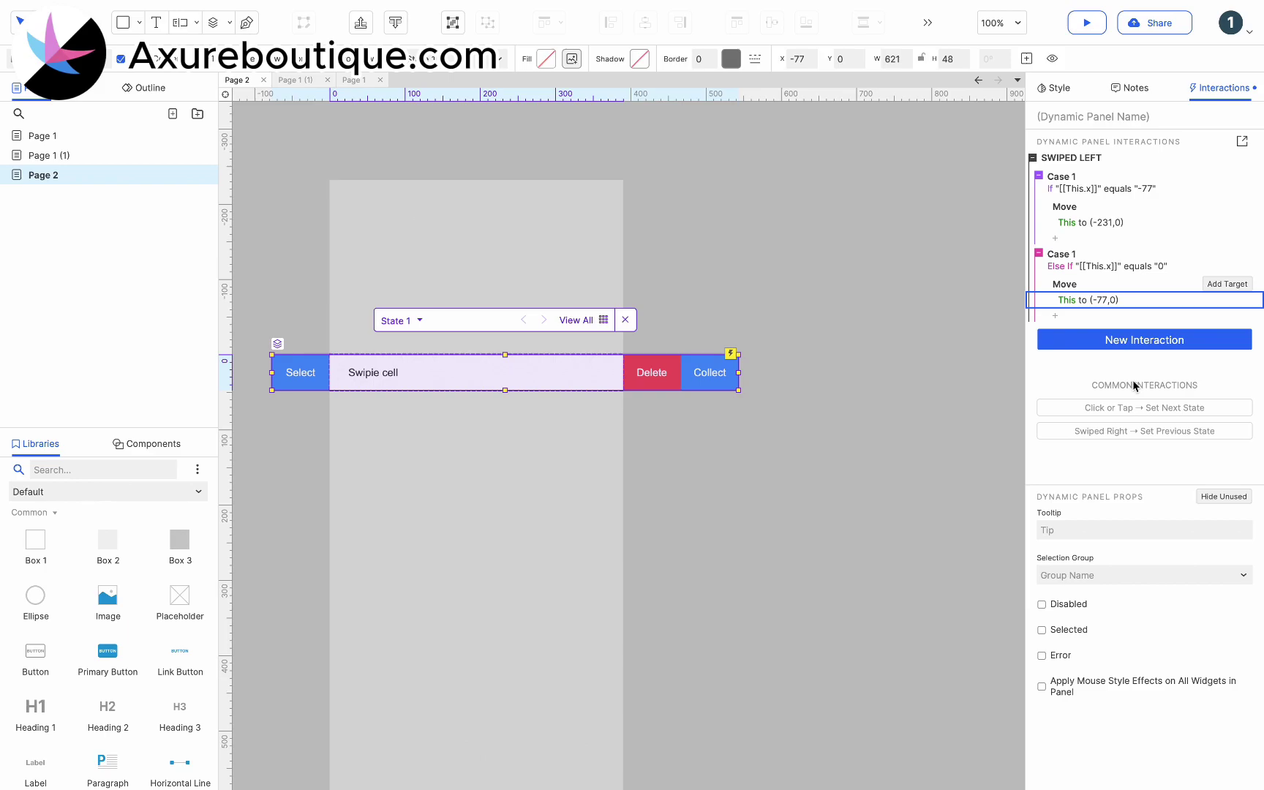
Step: Add a Swiped Right interaction to the cell with cases enabled
click(1112, 340)
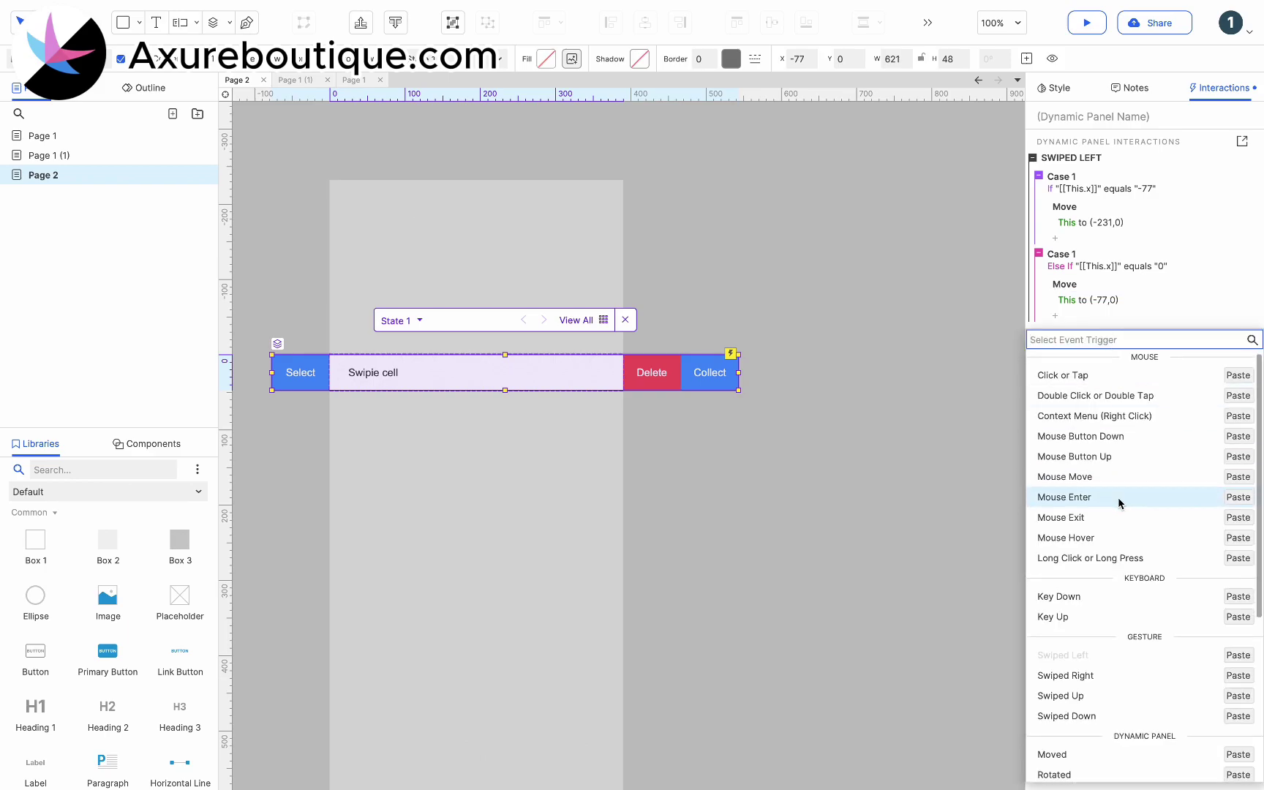
scroll(1120, 503, down, 3)
click(1097, 561)
click(1180, 321)
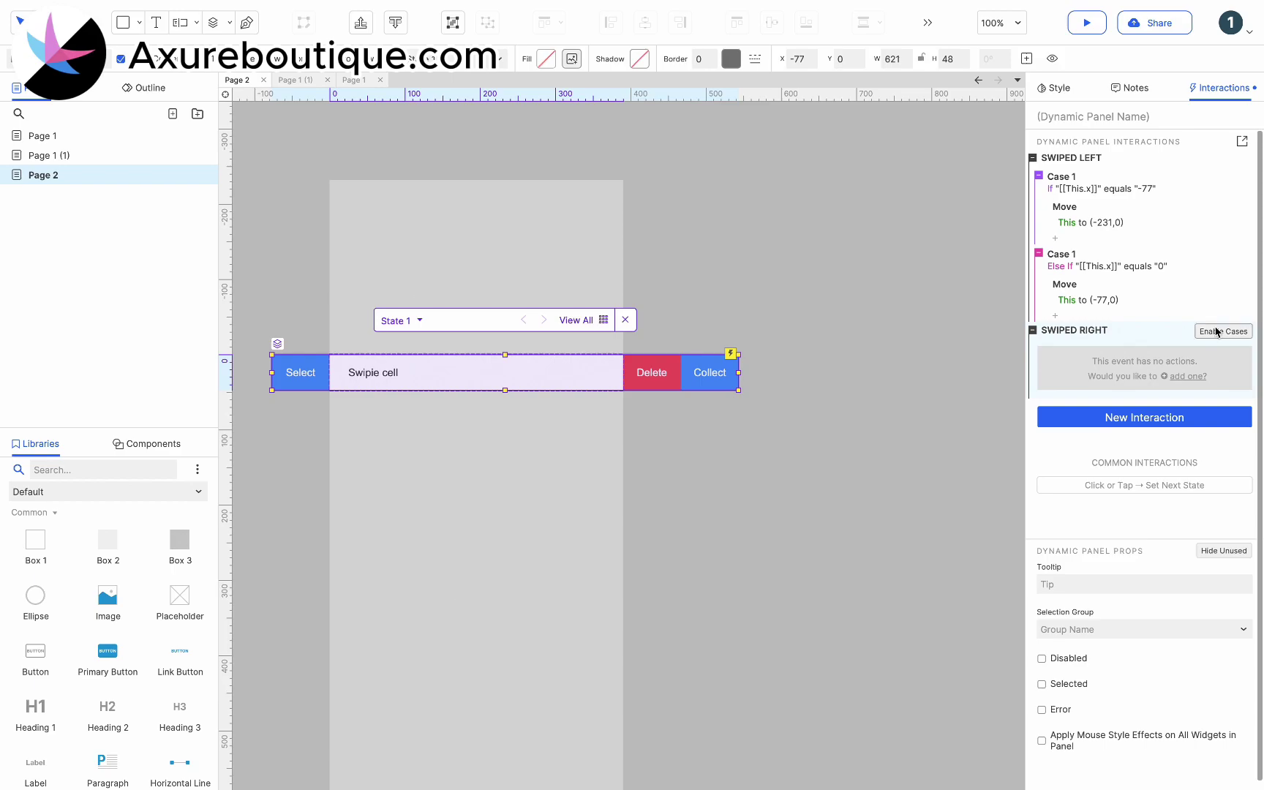
click(1217, 331)
click(1200, 351)
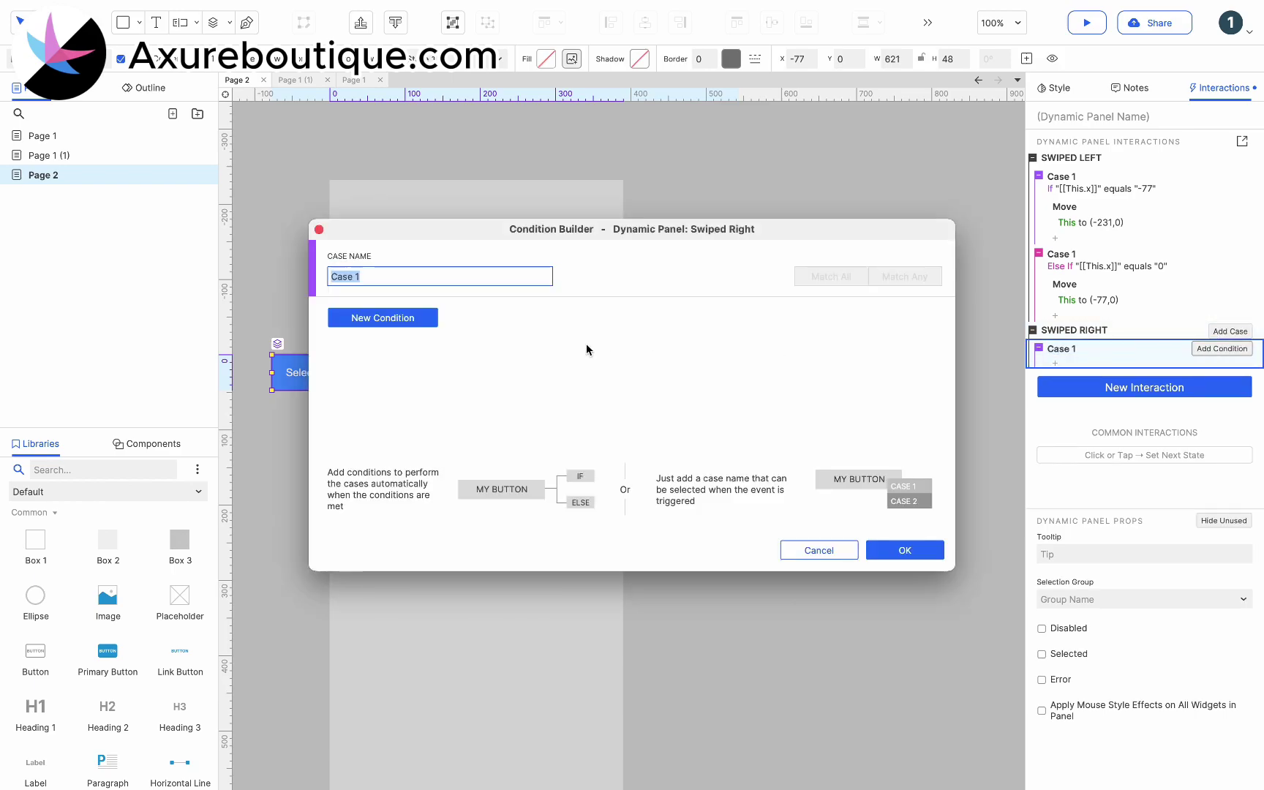
Step: Give its Case 1 the condition [[This.x]] equals -77
click(429, 319)
click(420, 316)
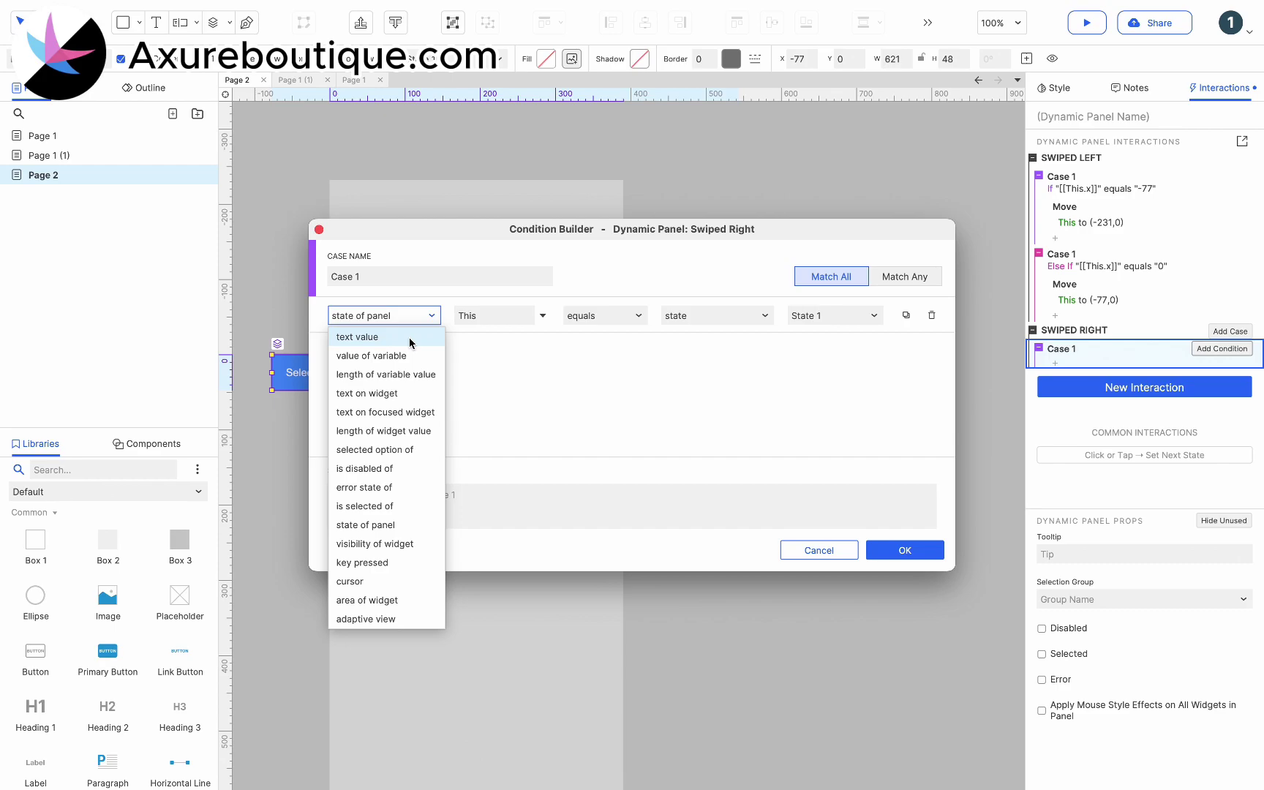
click(411, 338)
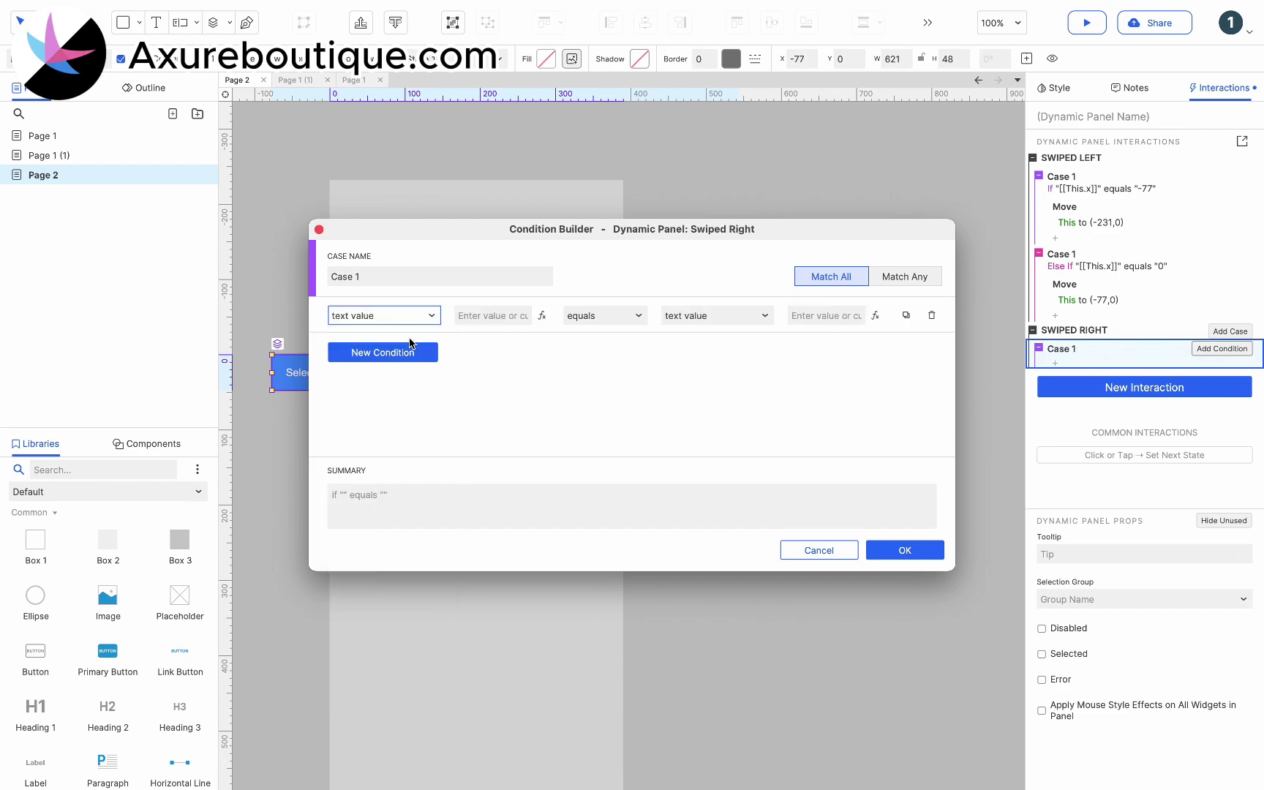
click(540, 314)
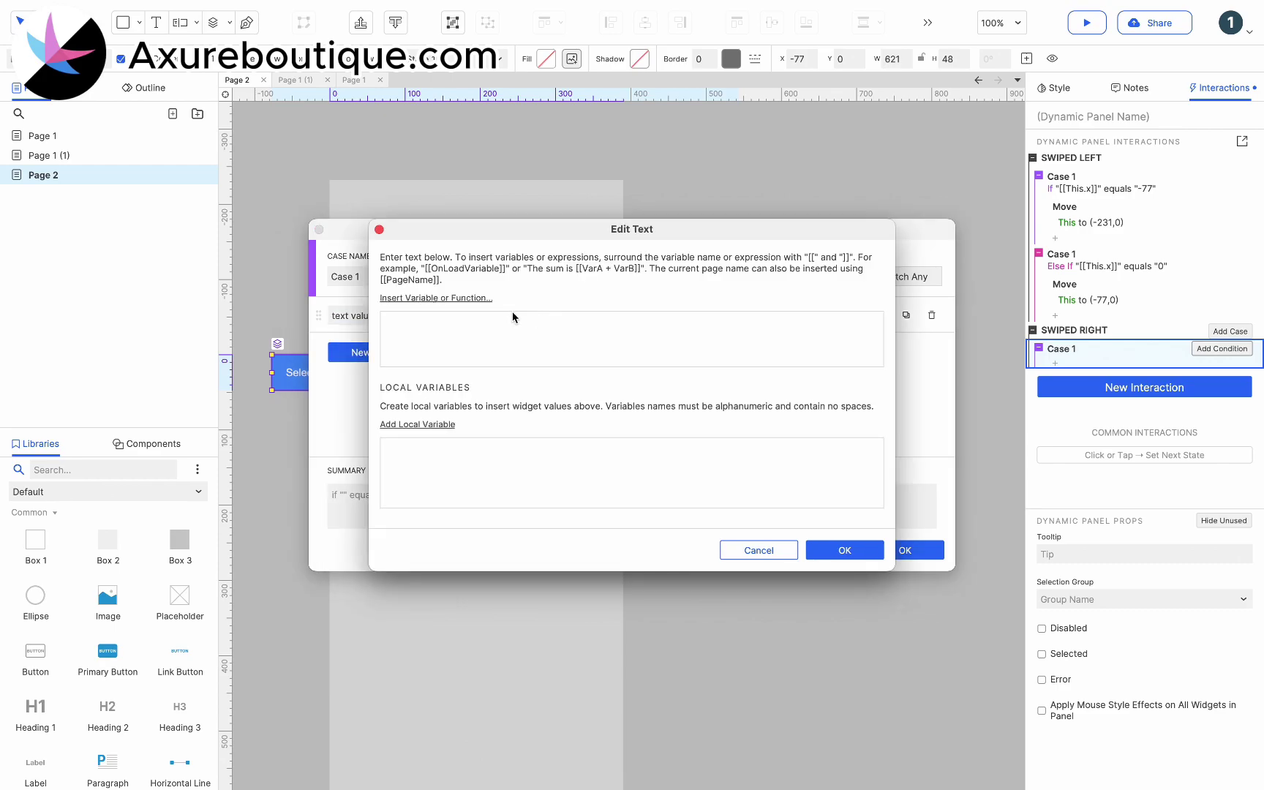
click(424, 298)
scroll(439, 448, down, 3)
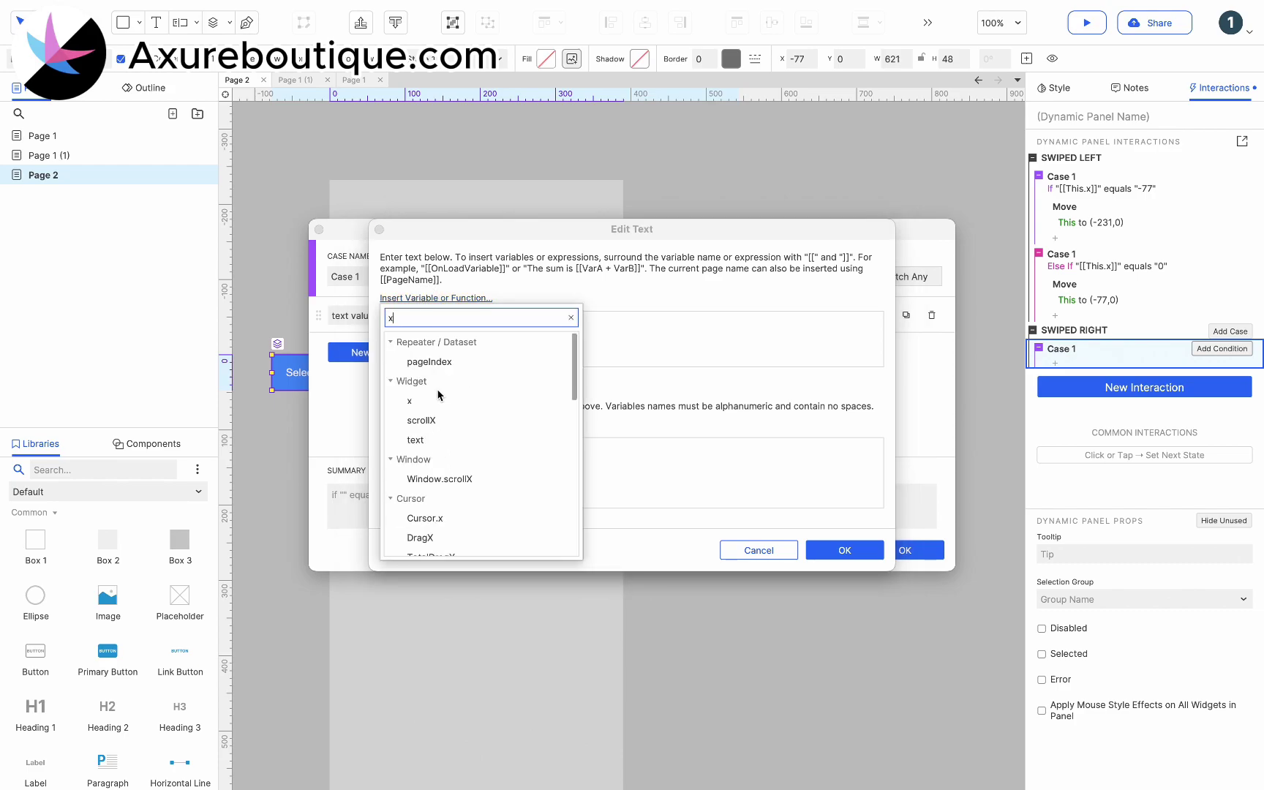
click(439, 393)
click(834, 550)
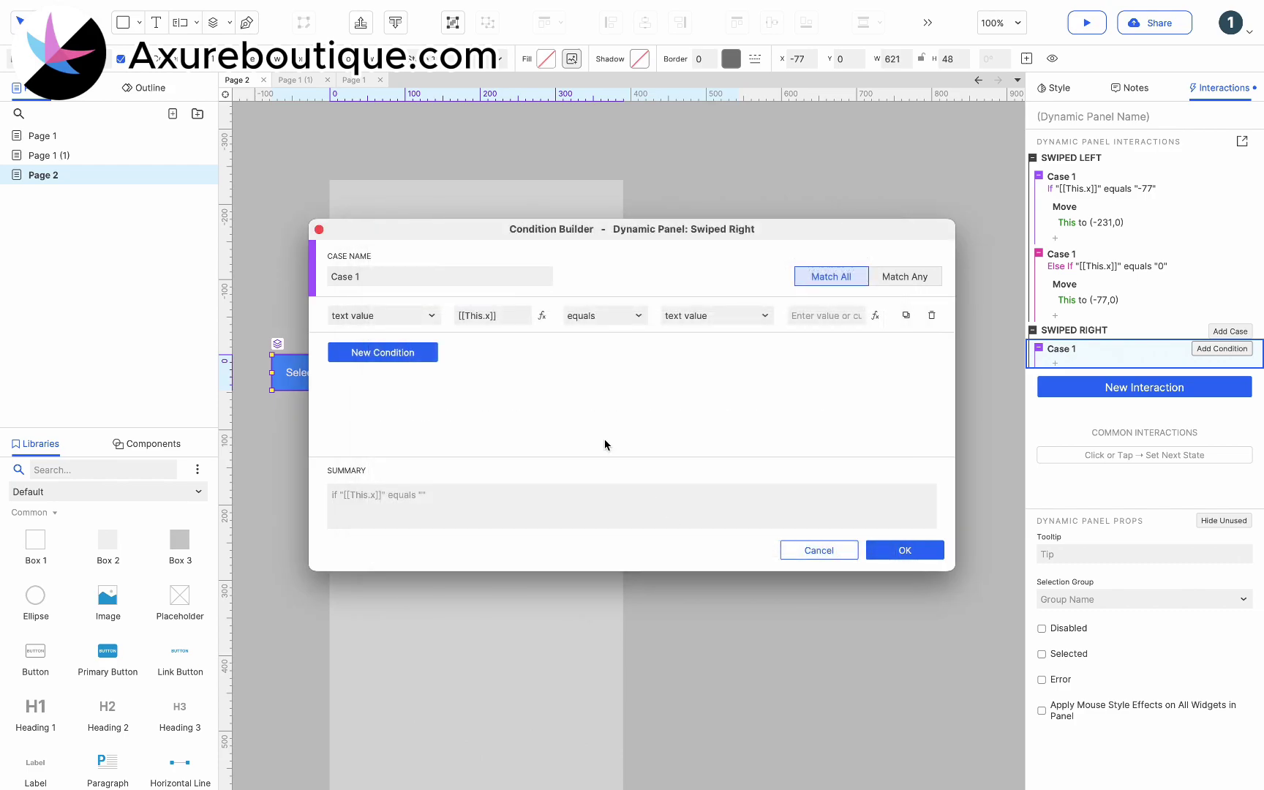
click(828, 317)
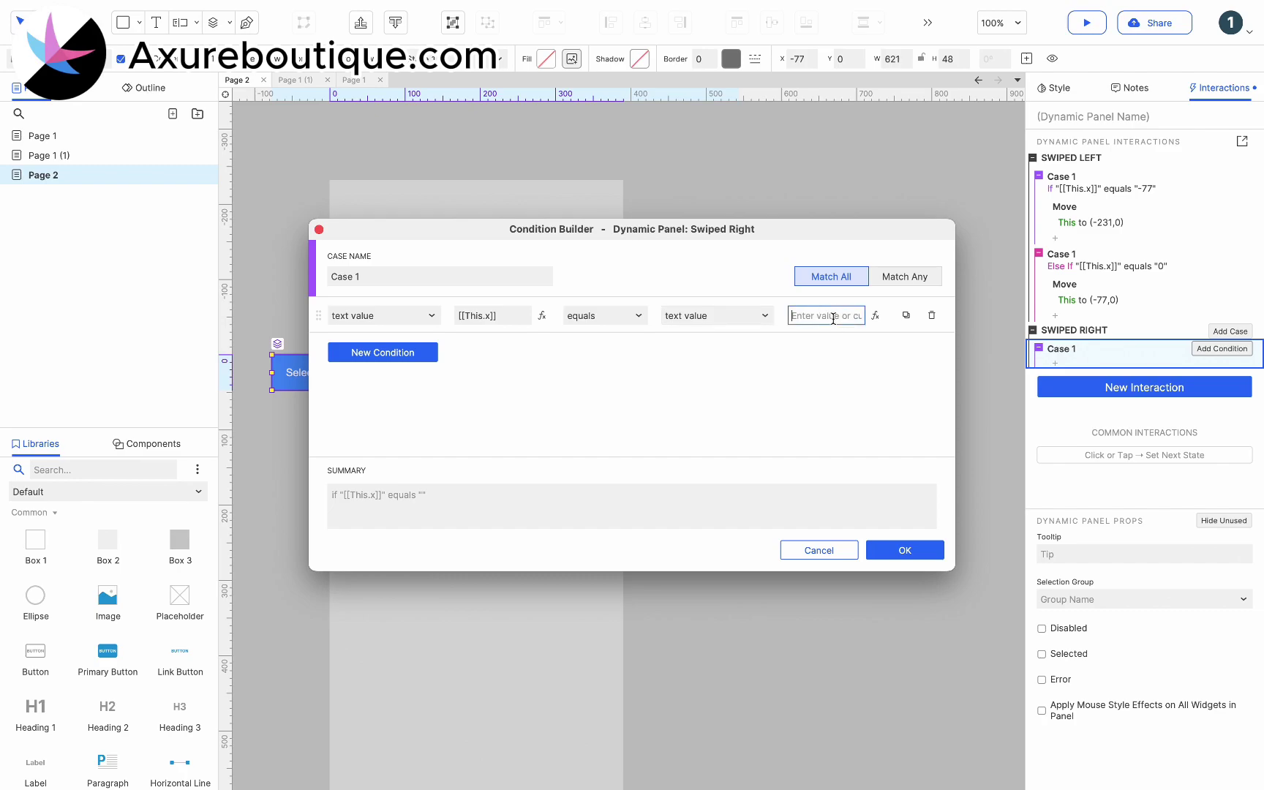
text(-77)
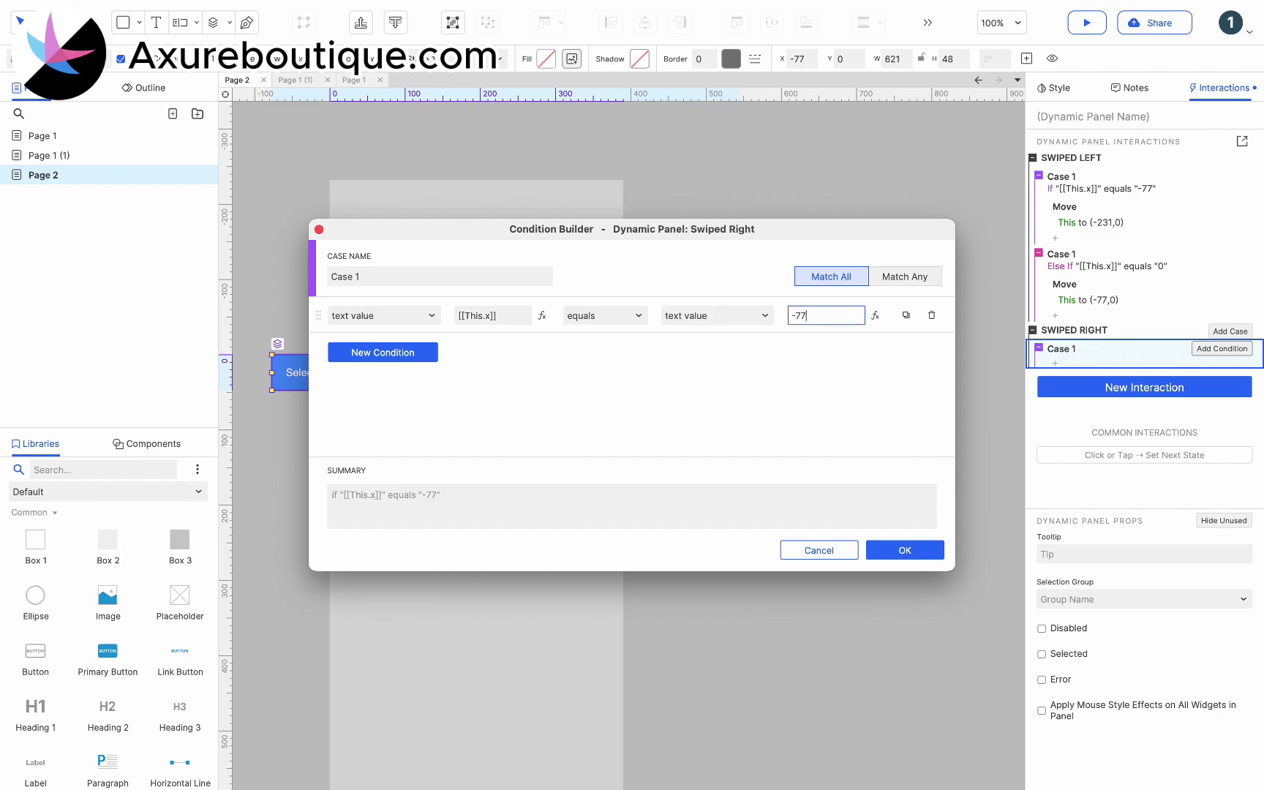
click(911, 551)
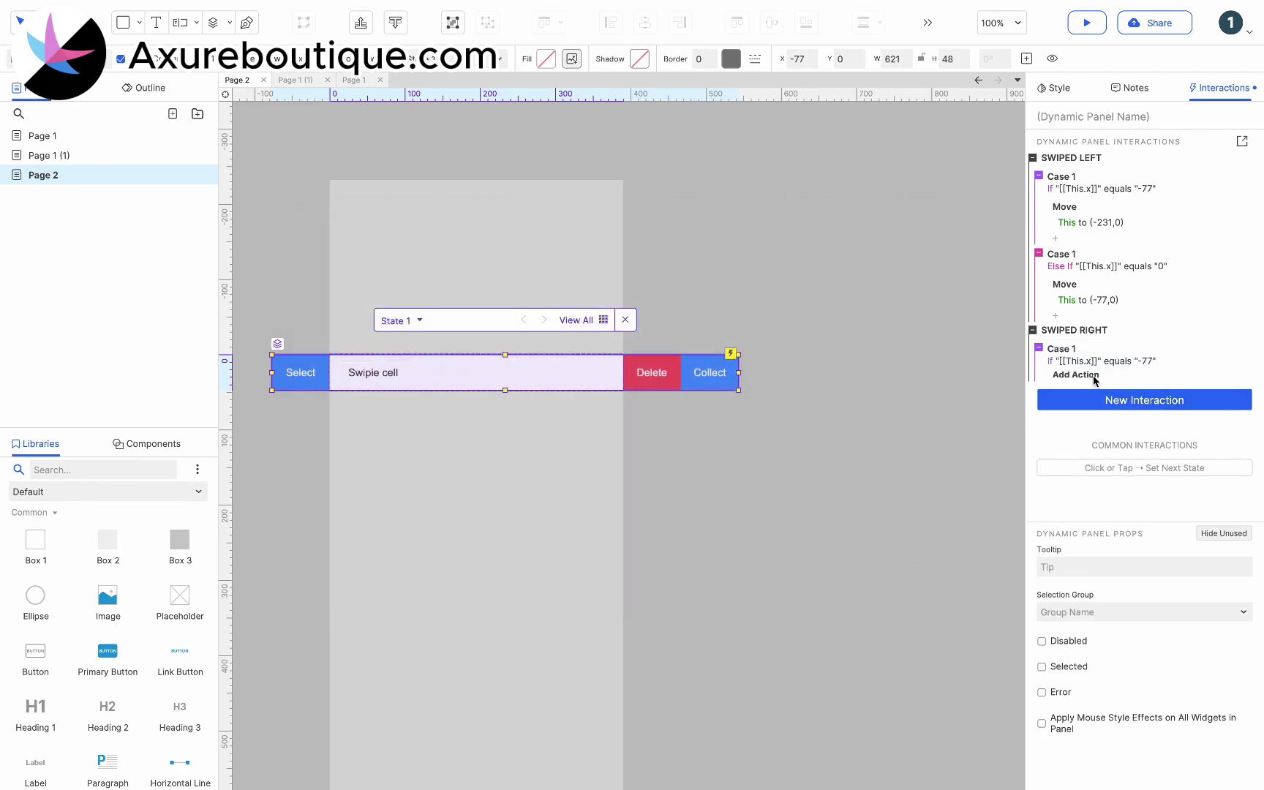
Step: Add a Move action to the swipe-right case that moves This widget to (0, 0)
click(1058, 374)
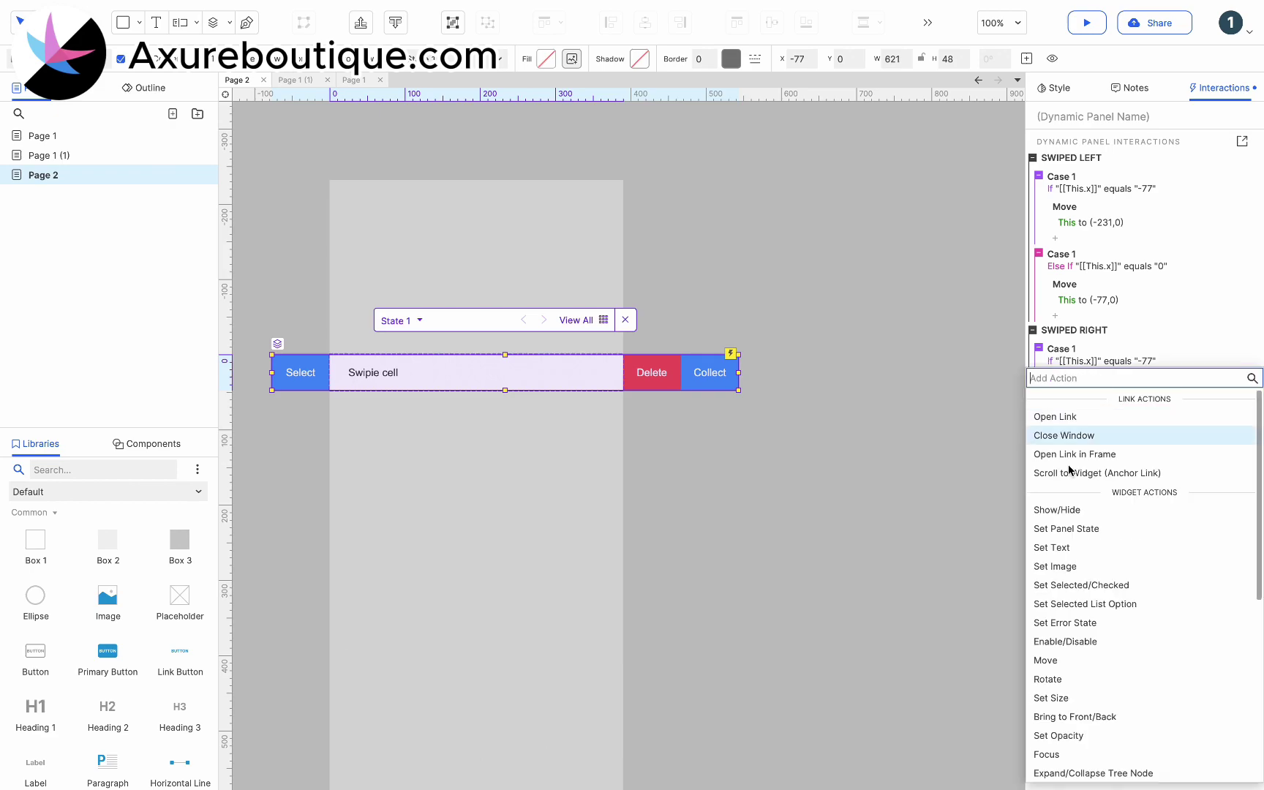
click(1058, 661)
click(1094, 459)
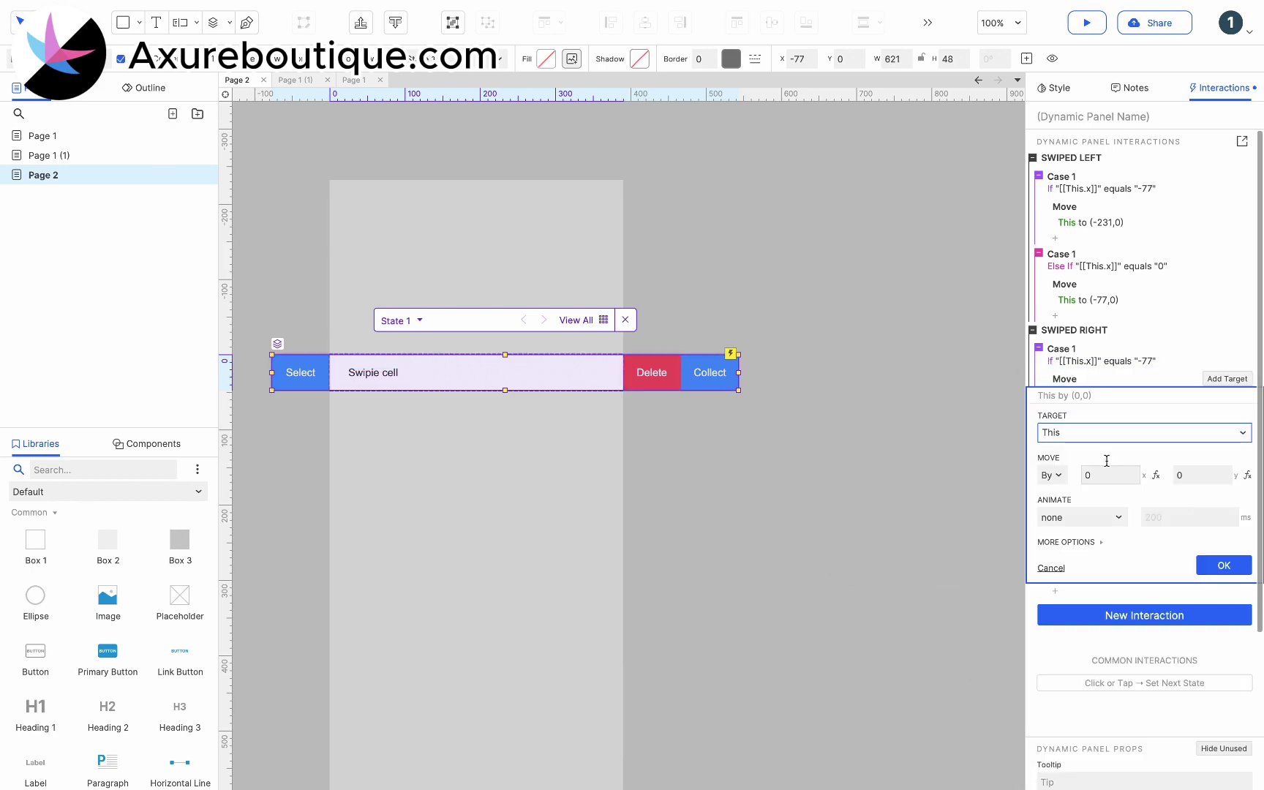
click(1052, 476)
click(1051, 497)
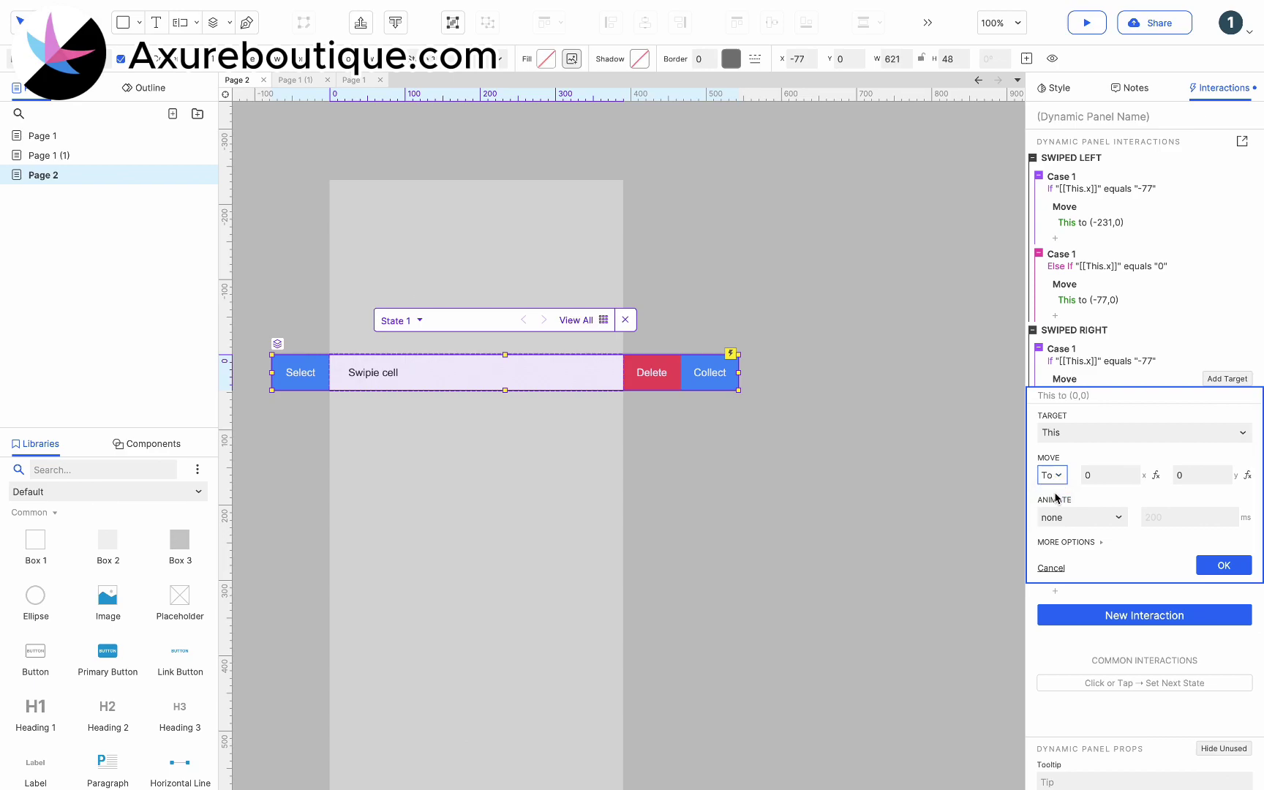
click(1236, 570)
Step: Copy and paste the swipe-right case to create an Else If duplicate
click(1084, 345)
key(ctrl+c)
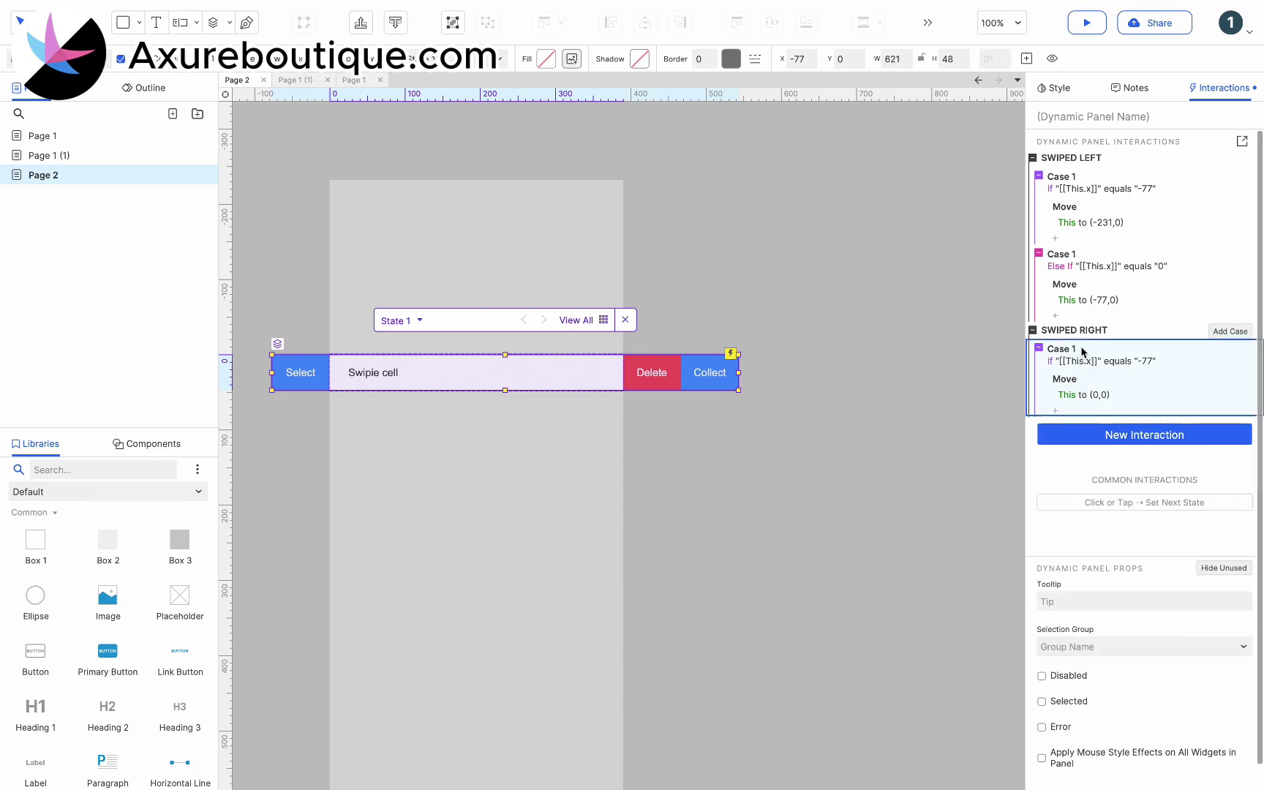
key(ctrl+v)
Step: Change the duplicate case's condition to [[This.x]] equals -231 and select its move's x value
click(1123, 439)
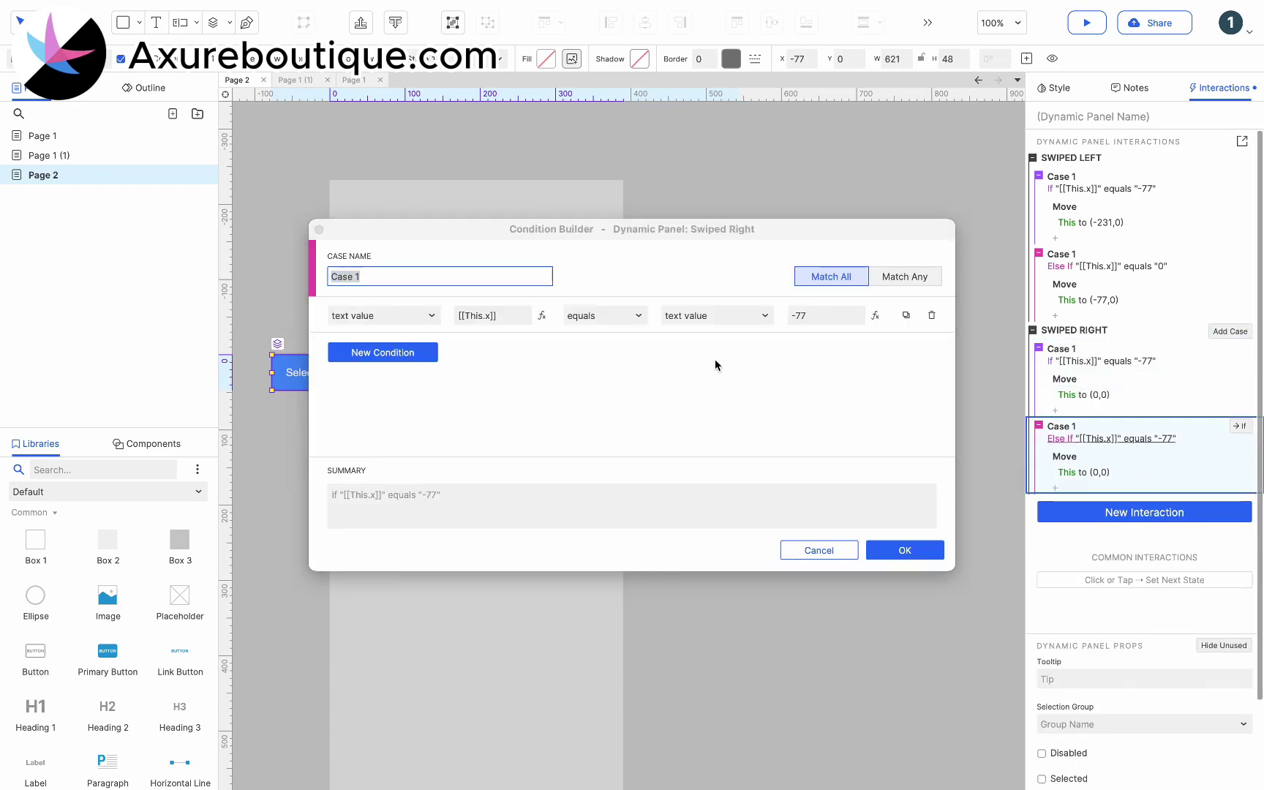
click(805, 315)
double_click(805, 315)
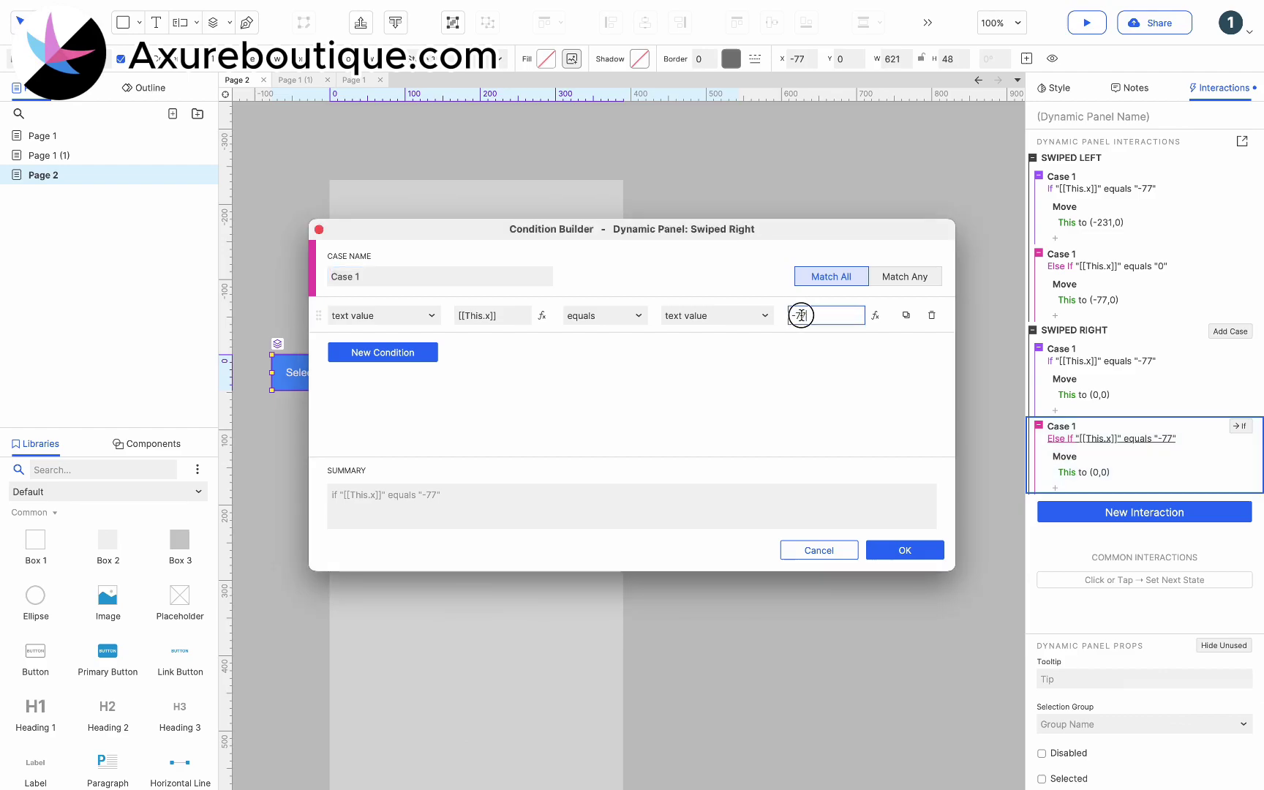
text(231)
click(905, 550)
click(1097, 474)
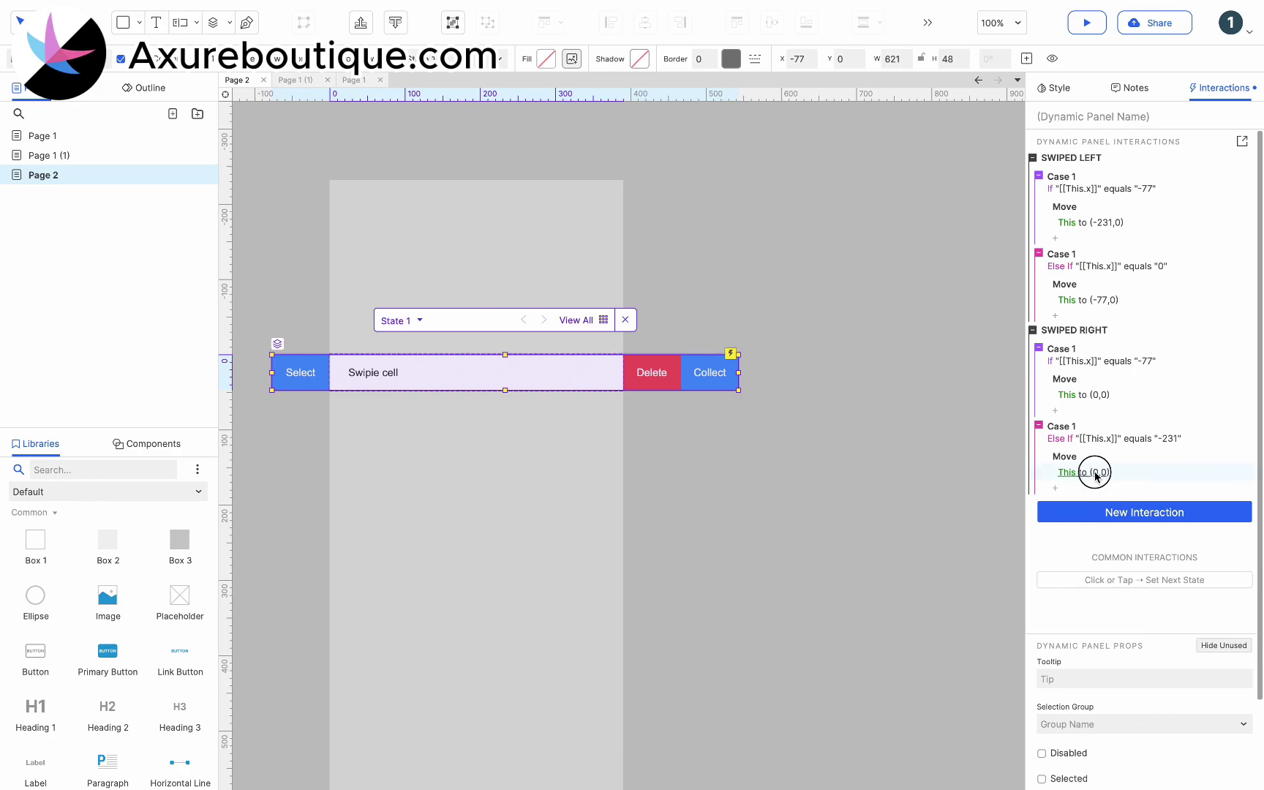
double_click(1099, 551)
Step: Set the -231 case's move to (-77, 0) with linear 200 ms animation
text(-)
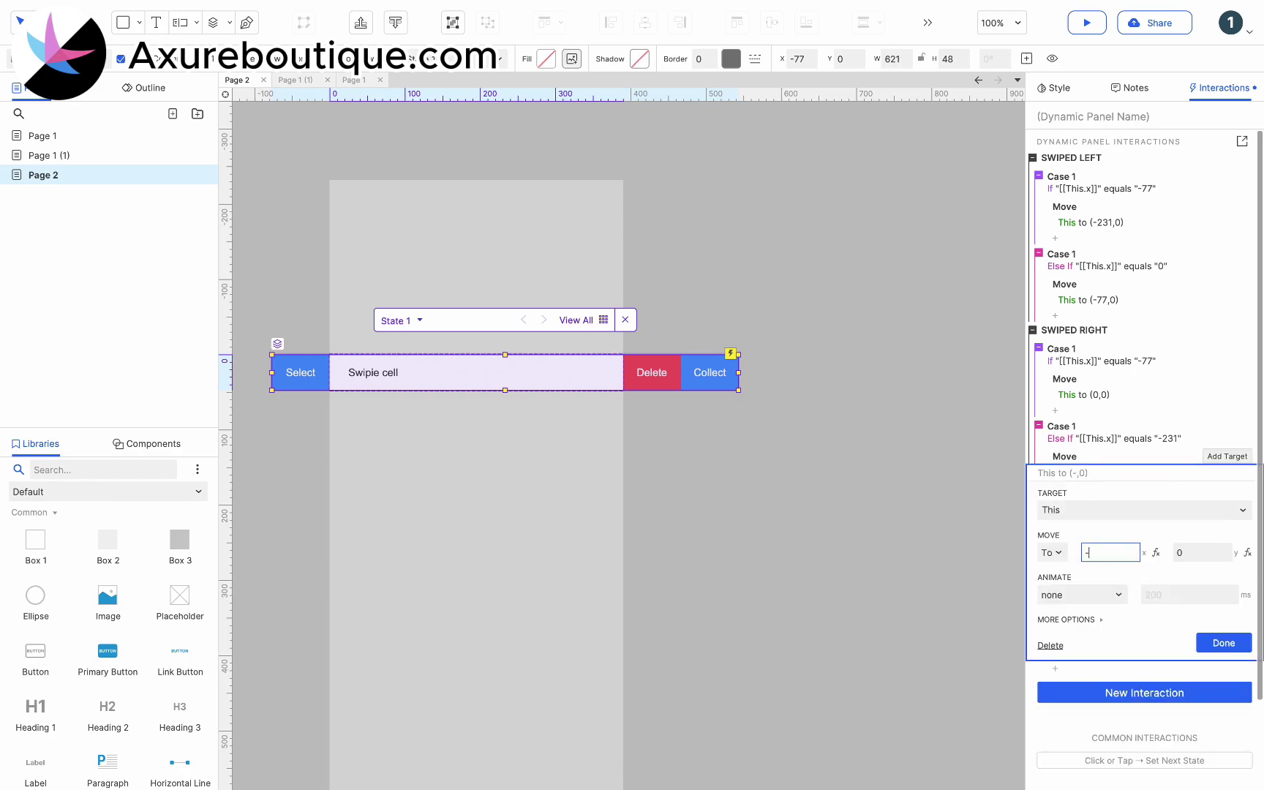
text(77)
click(1090, 595)
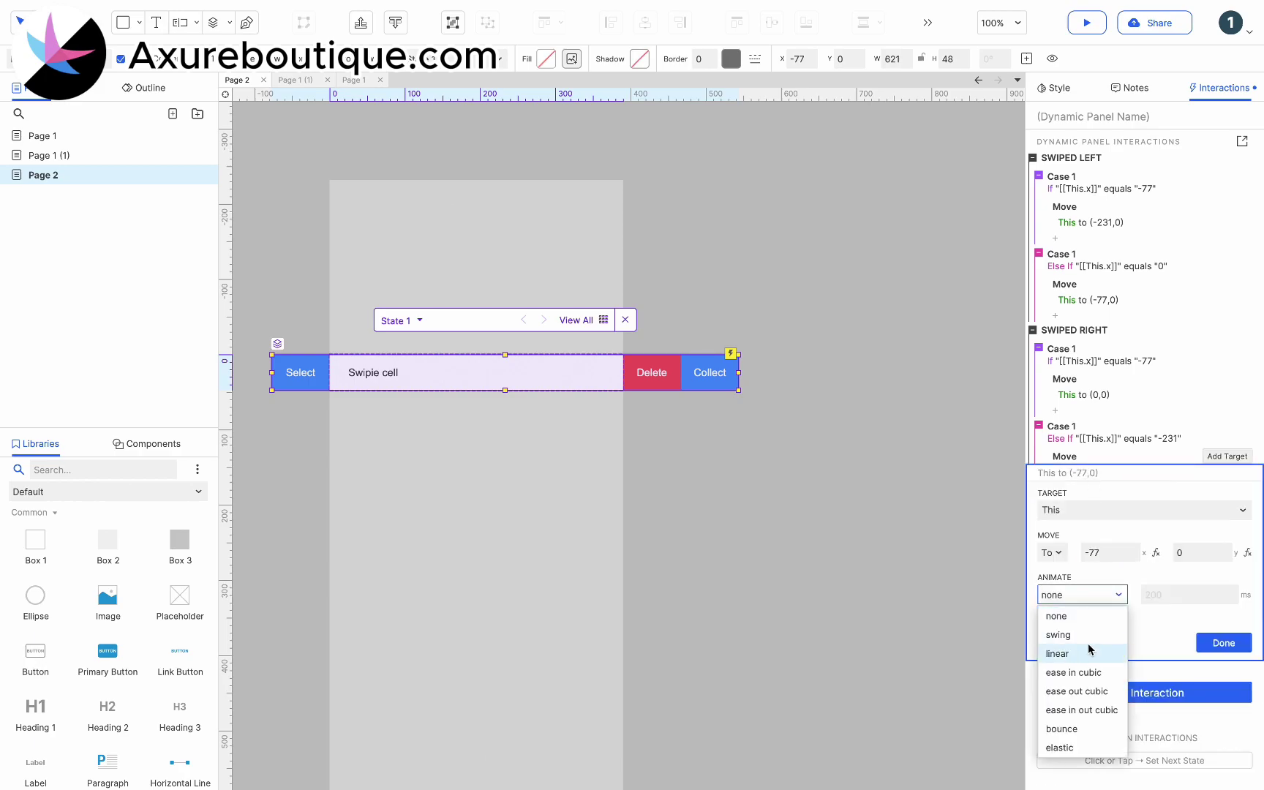
click(1088, 652)
click(1223, 644)
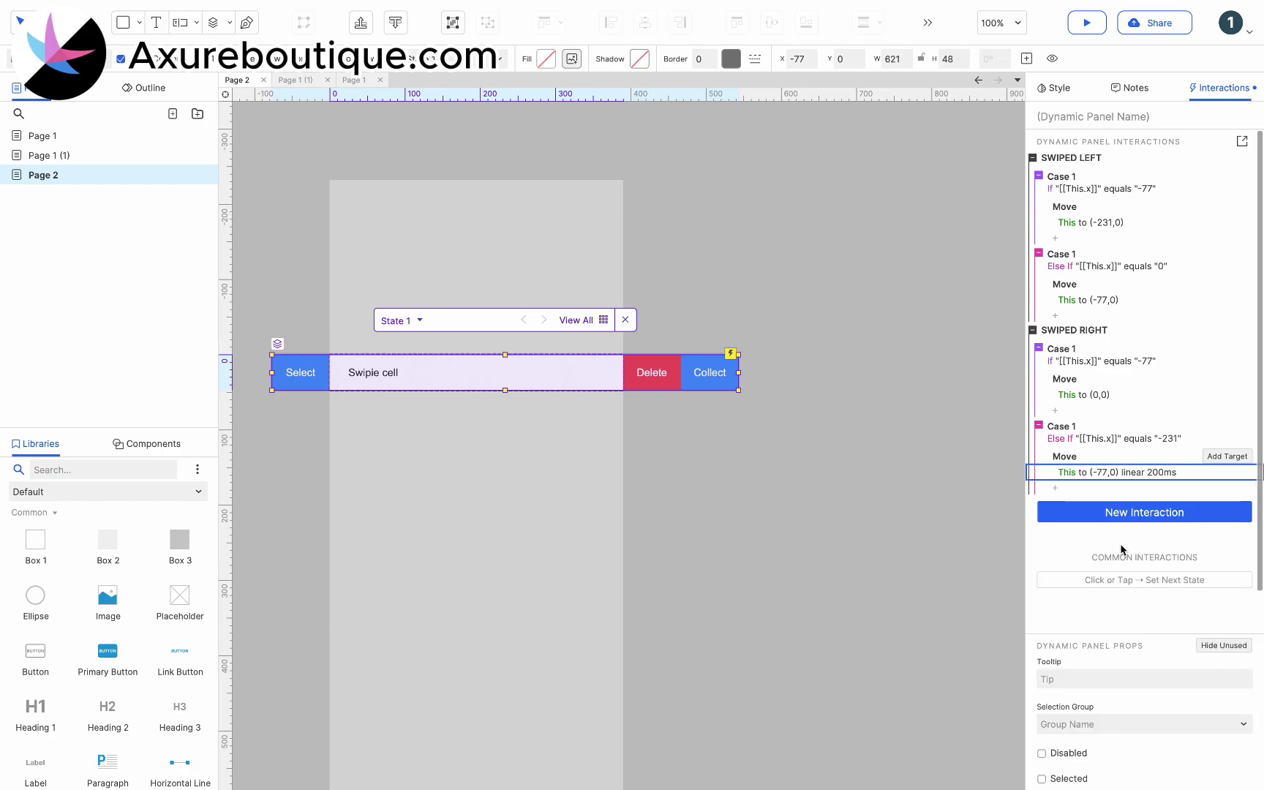
Step: Animate the move to (0, 0) and the swipe-left move to (-77, 0) linearly
click(1083, 395)
click(1071, 518)
click(1061, 574)
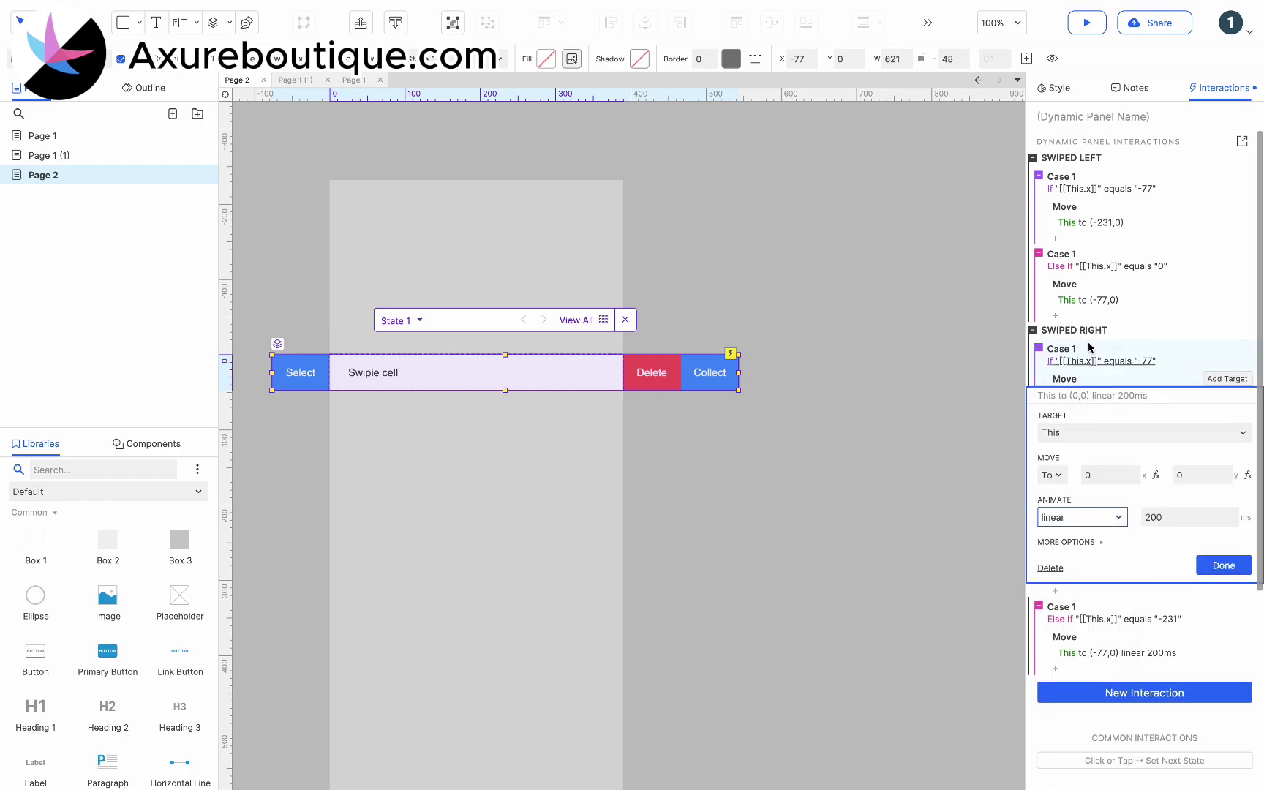
click(1093, 302)
click(1083, 422)
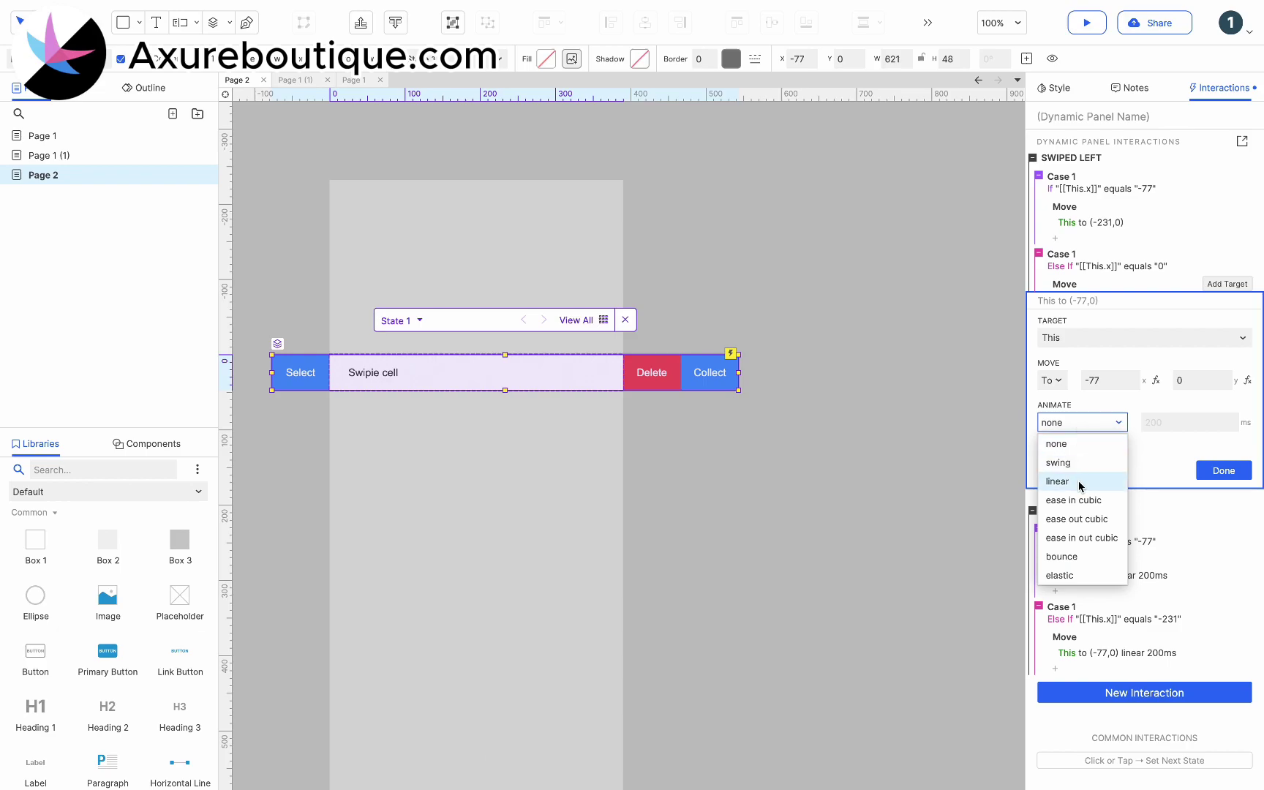
click(1057, 482)
Step: Animate the swipe-left move to (-231, 0) linearly over 200 ms
click(1090, 222)
click(1077, 344)
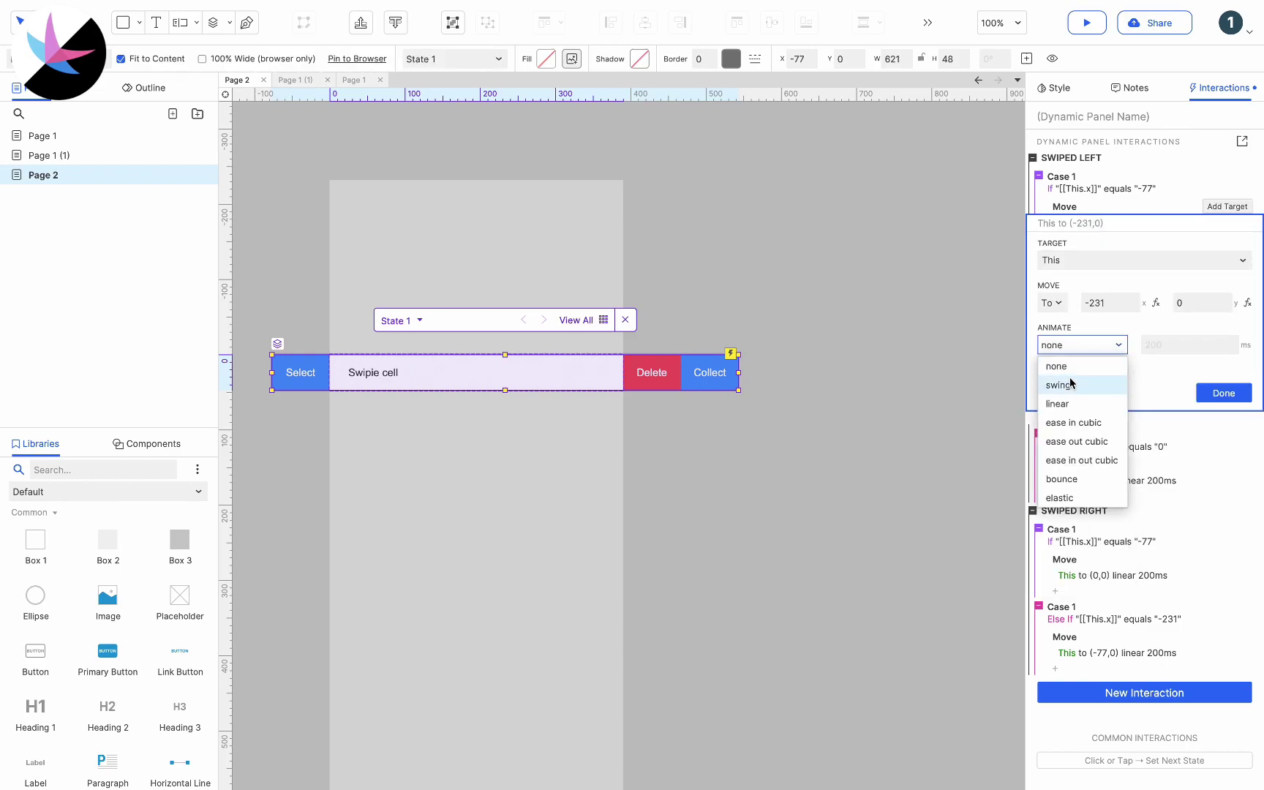
click(1074, 406)
click(1221, 393)
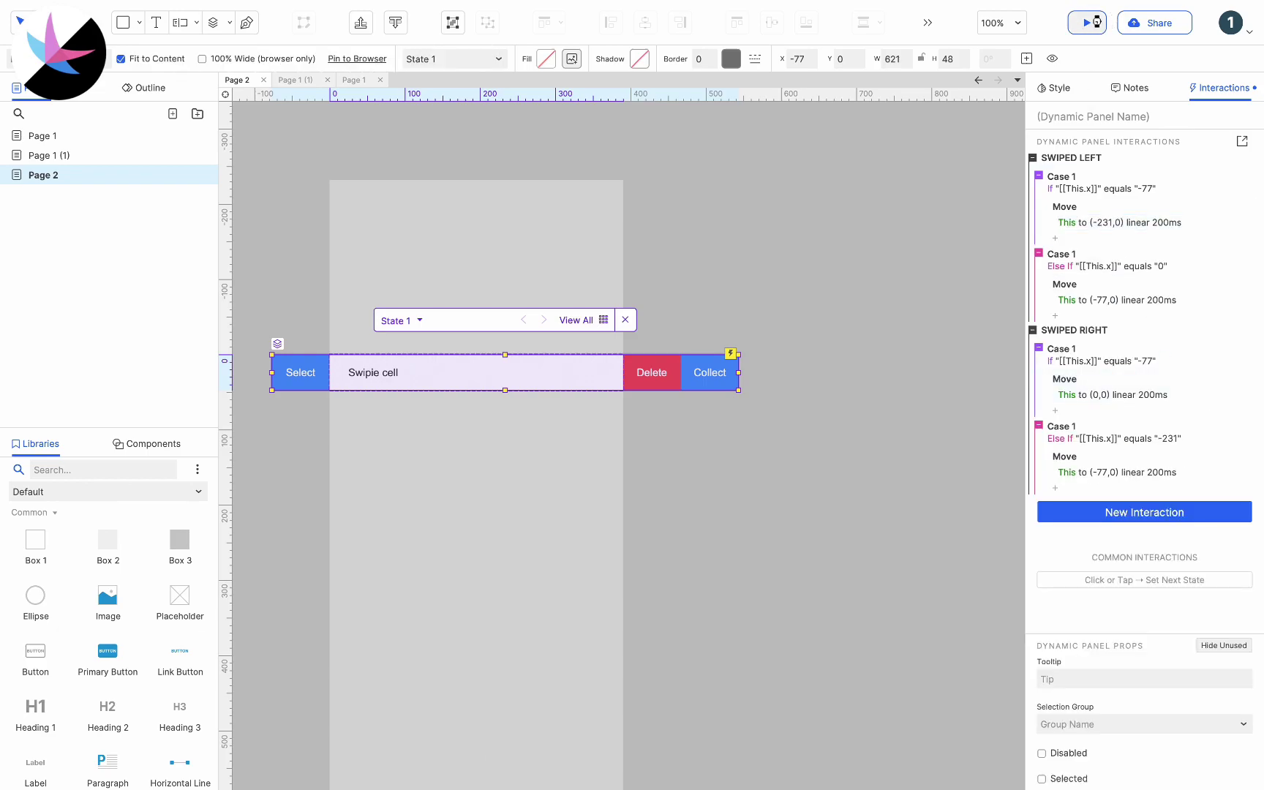
Step: Preview Page 2 and swipe the Swipie cell left to reveal Delete and Collect, then close it
click(1097, 26)
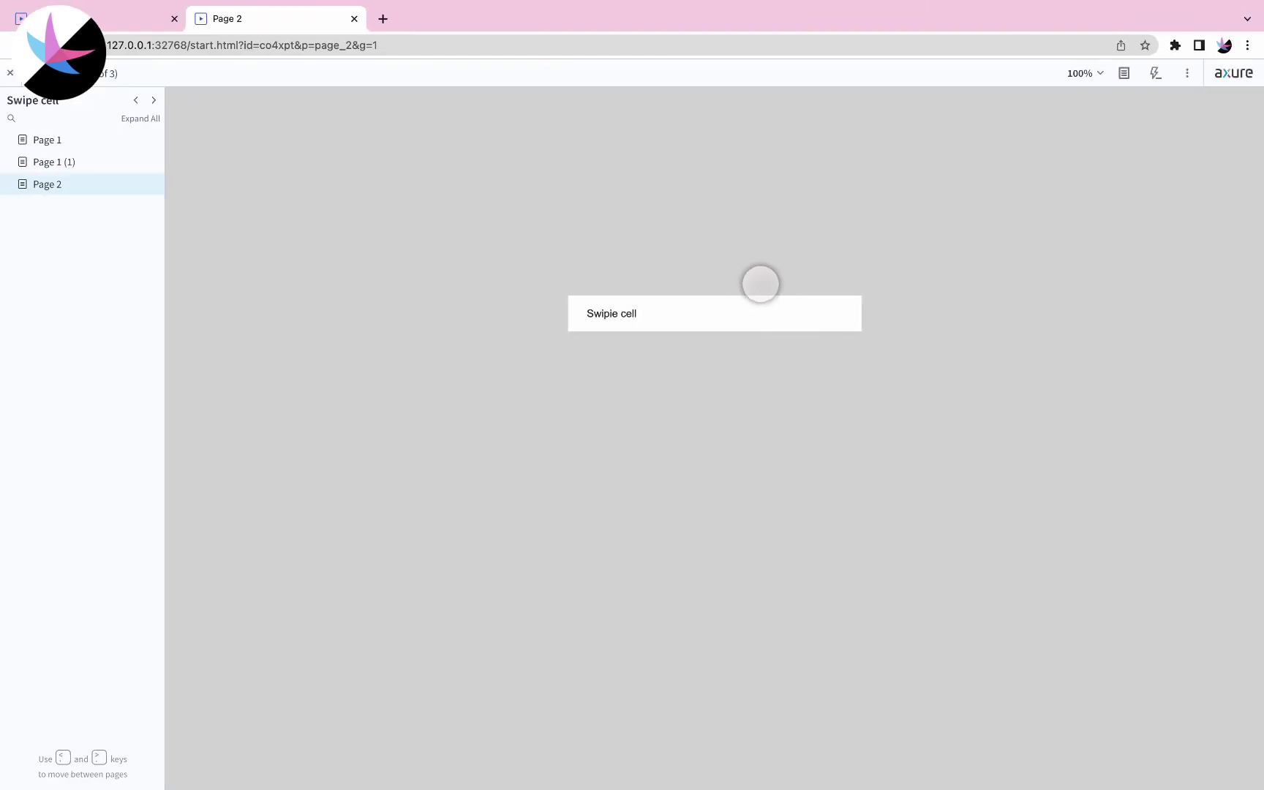
drag(740, 307, 681, 317)
click(640, 310)
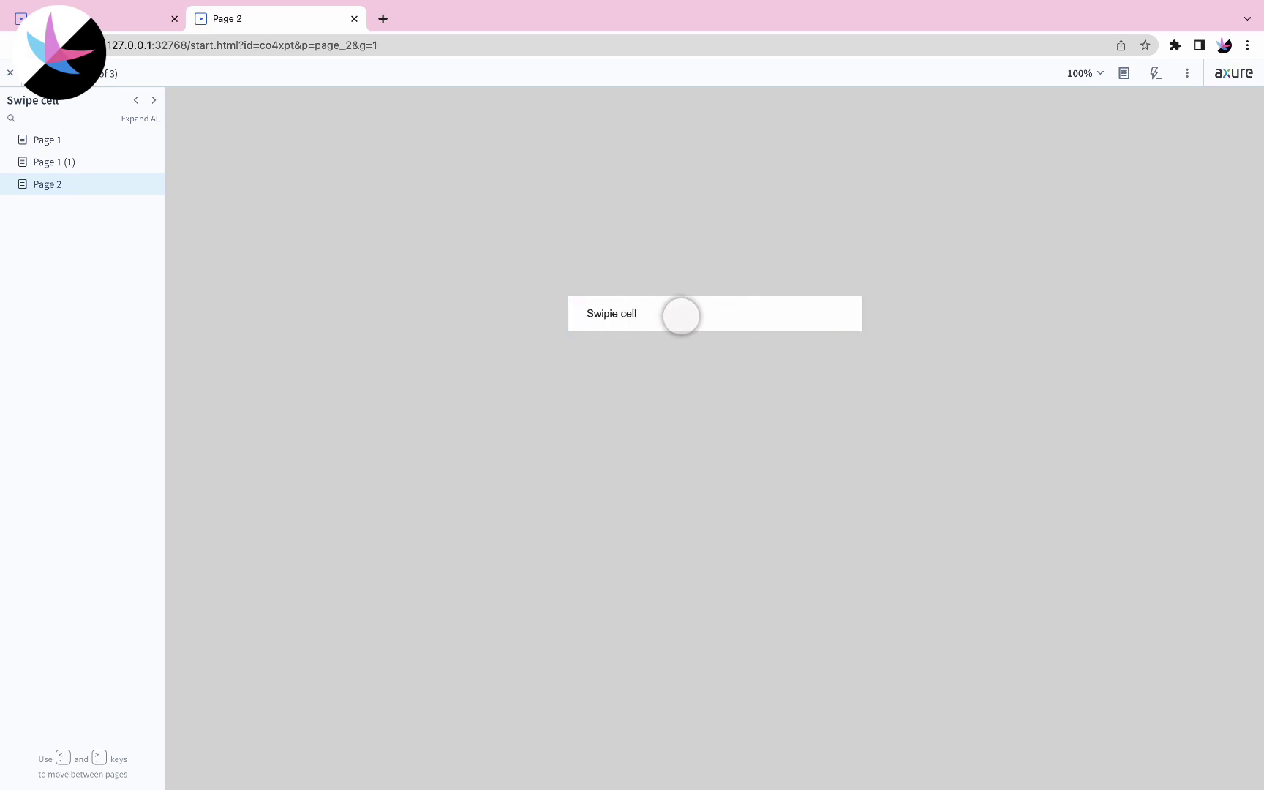